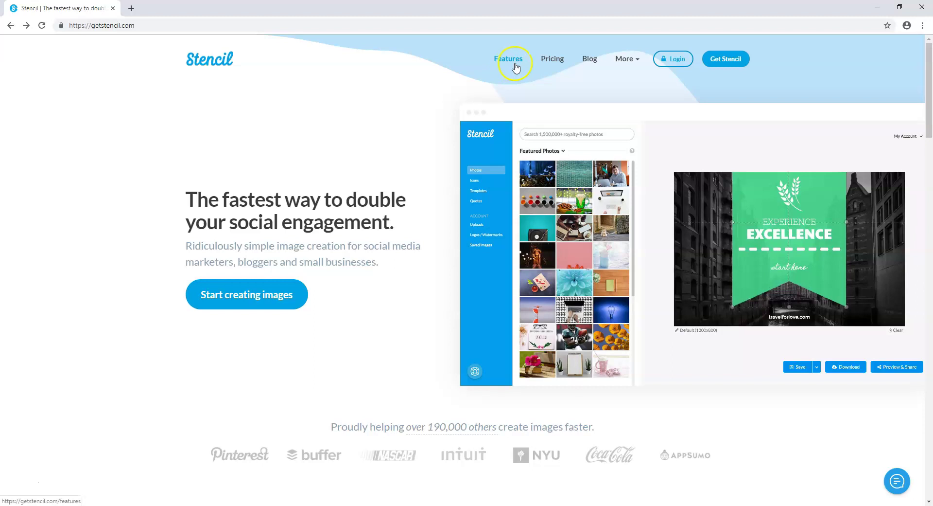
Step: Go to the Pricing page to see the Free, Pro and Unlimited plans
click(553, 58)
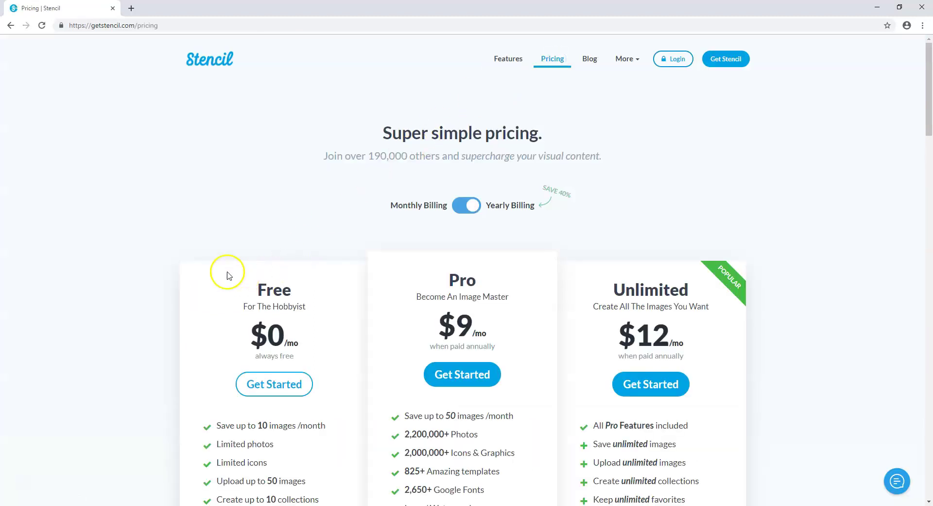
Step: Scroll the plans and read tooltips on the Free plan's feature limits
scroll(153, 265, down, 2)
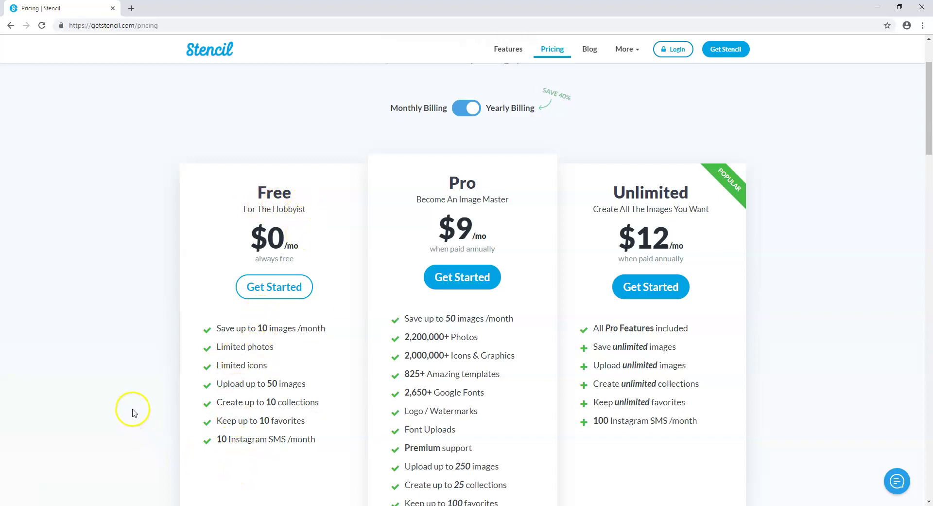
scroll(250, 453, down, 1)
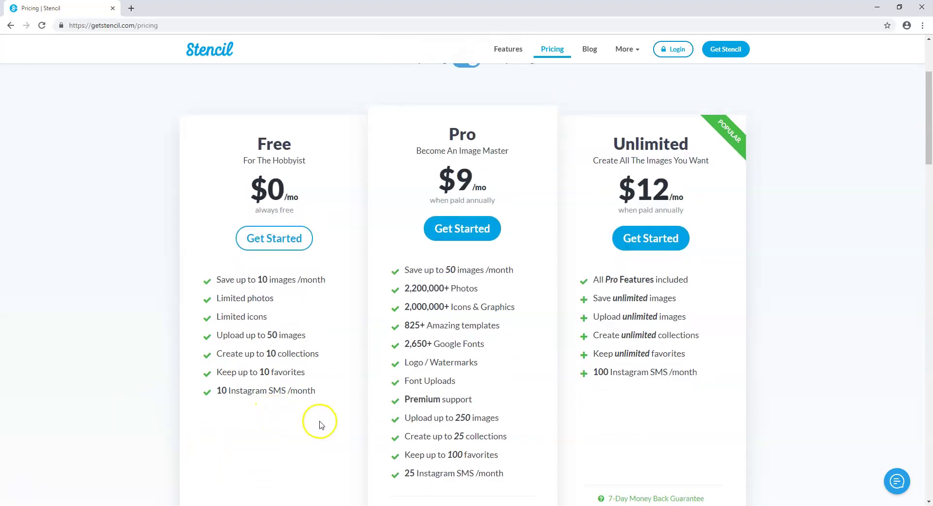
mouse_move(292, 335)
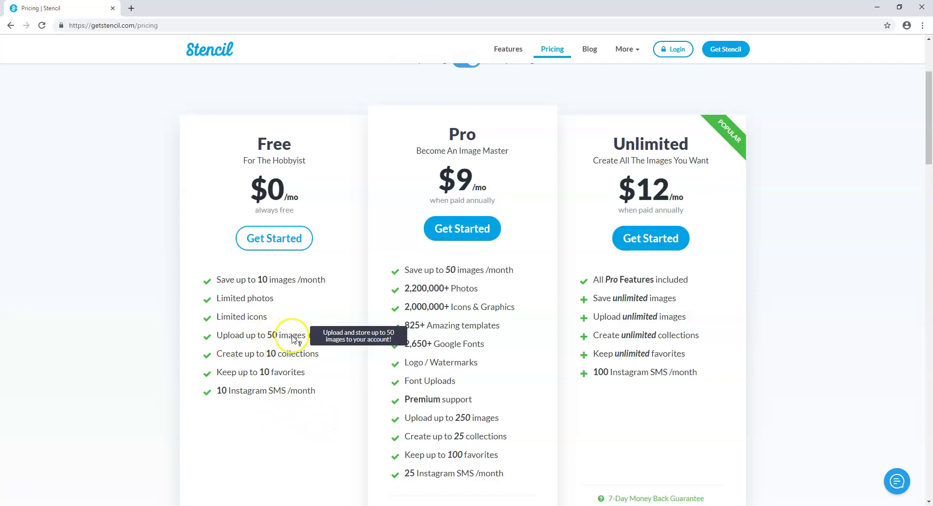
mouse_move(280, 382)
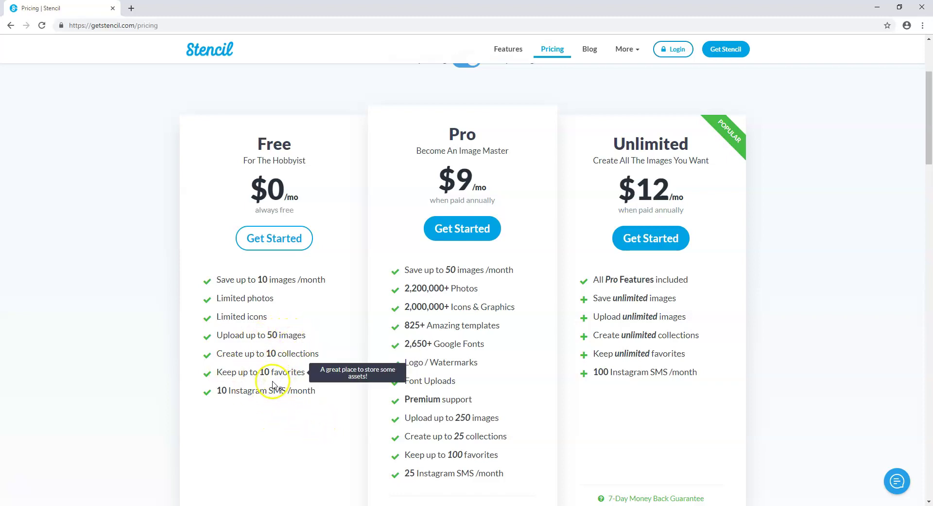
mouse_move(251, 395)
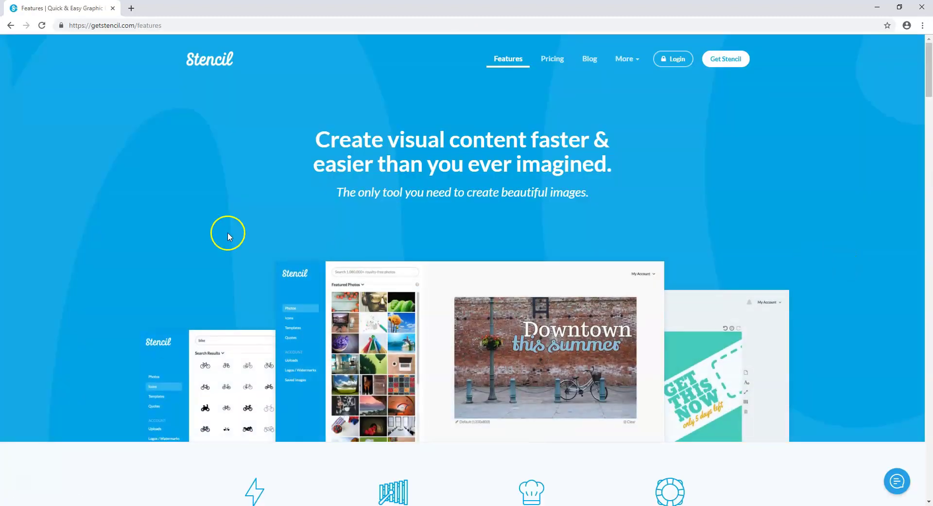
scroll(178, 218, down, 2)
scroll(177, 215, up, 4)
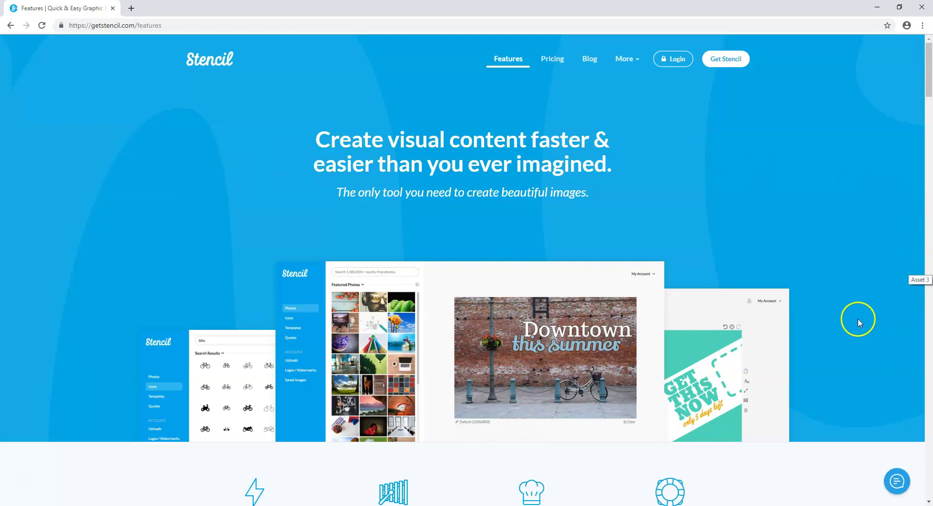
scroll(880, 302, down, 2)
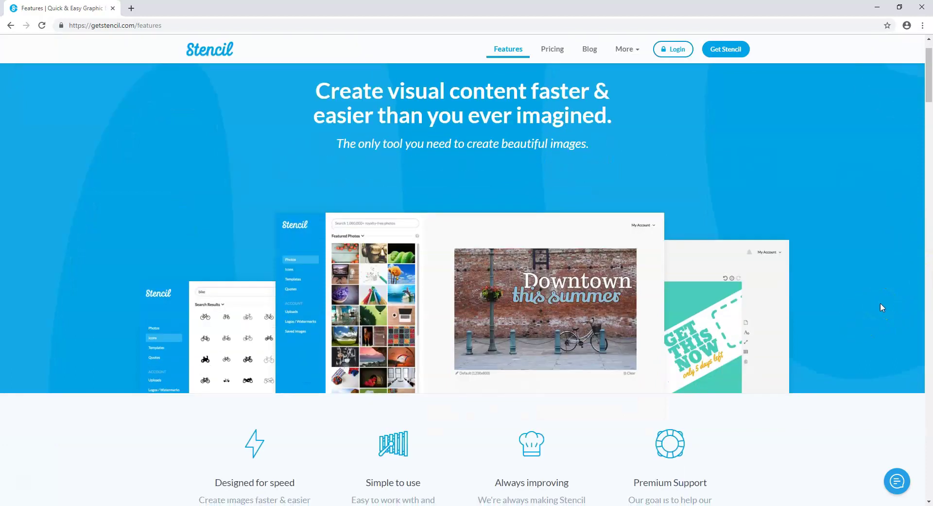
scroll(880, 305, down, 6)
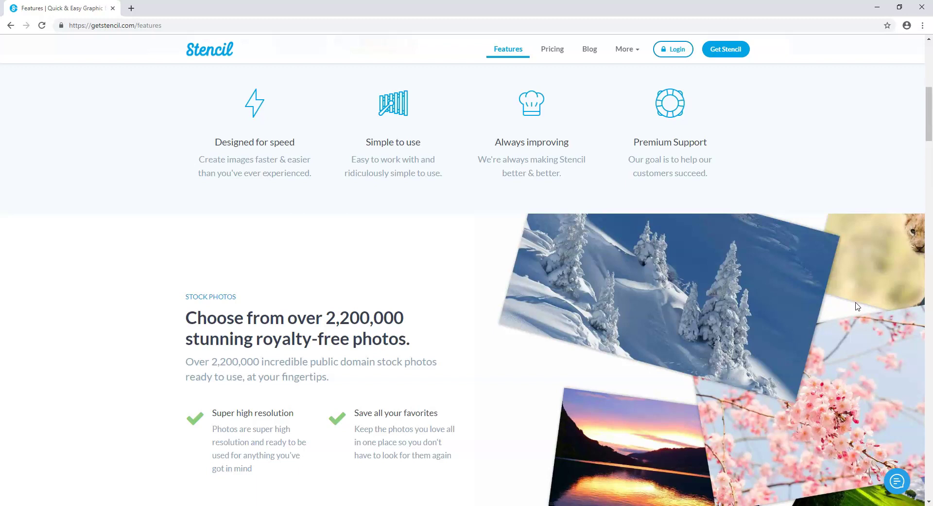
scroll(772, 290, down, 6)
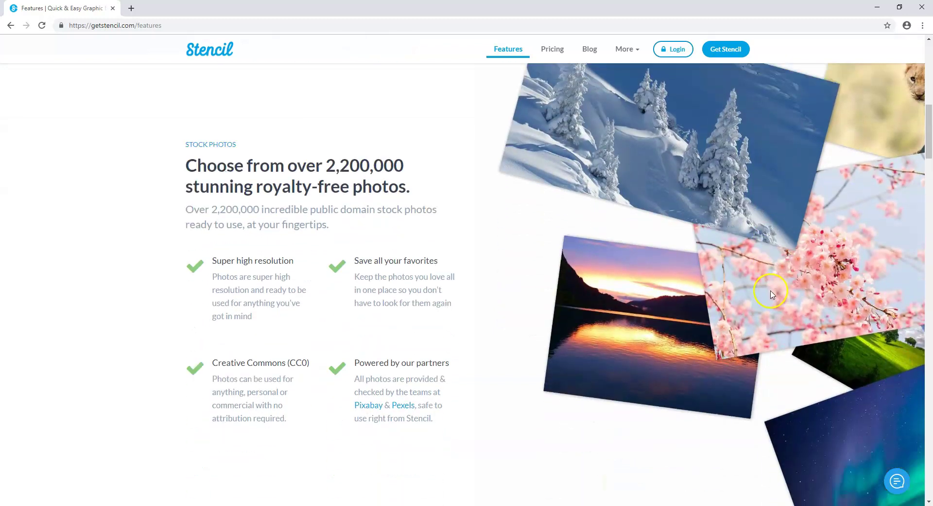
scroll(734, 287, down, 4)
scroll(729, 287, up, 7)
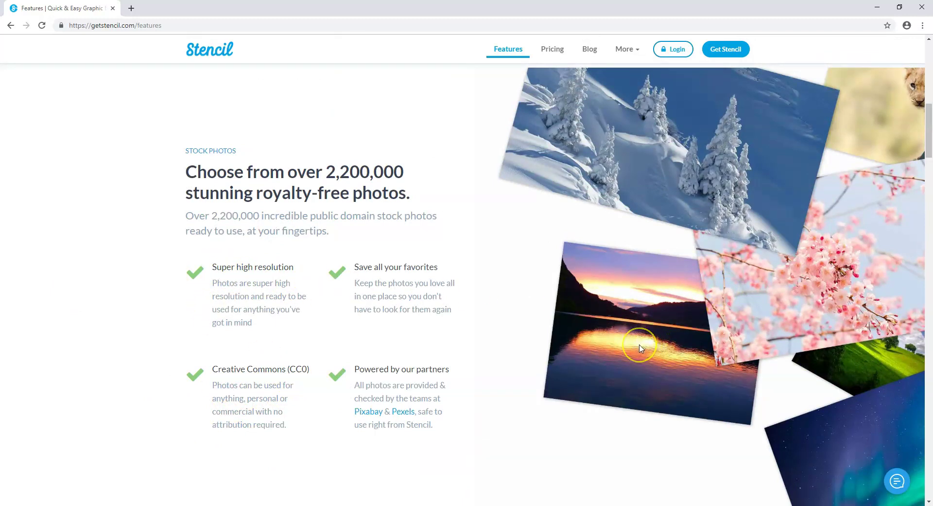
scroll(642, 348, down, 8)
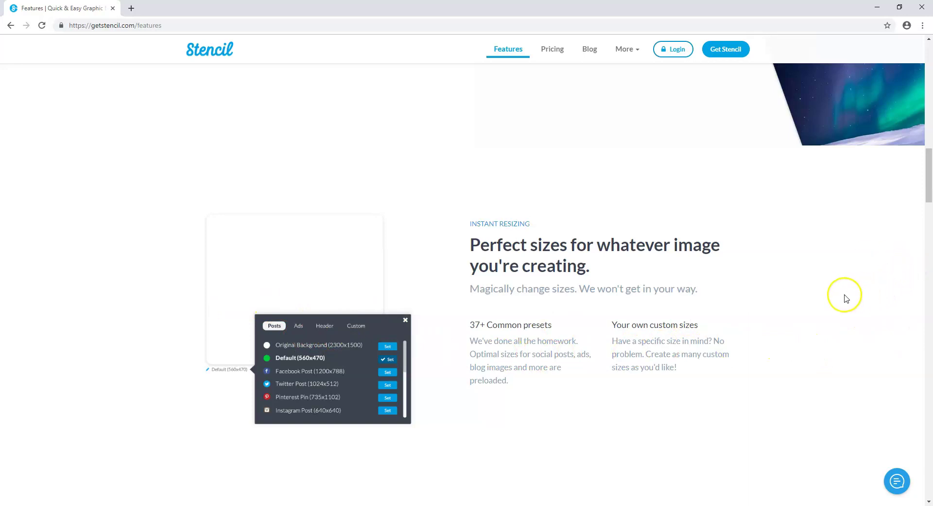
scroll(835, 297, down, 6)
scroll(835, 304, up, 20)
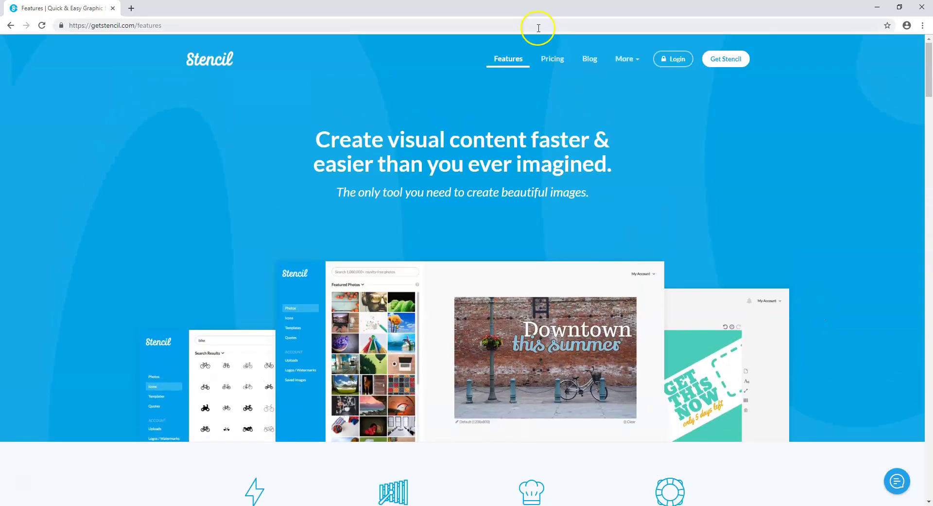
Step: Log in and clear all images and text from the Welcome To My Website! design
click(680, 58)
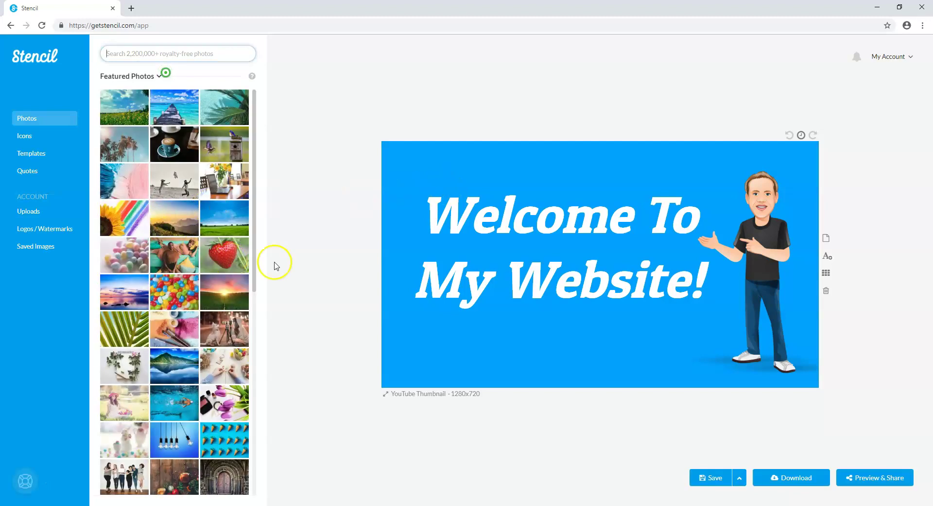
click(643, 208)
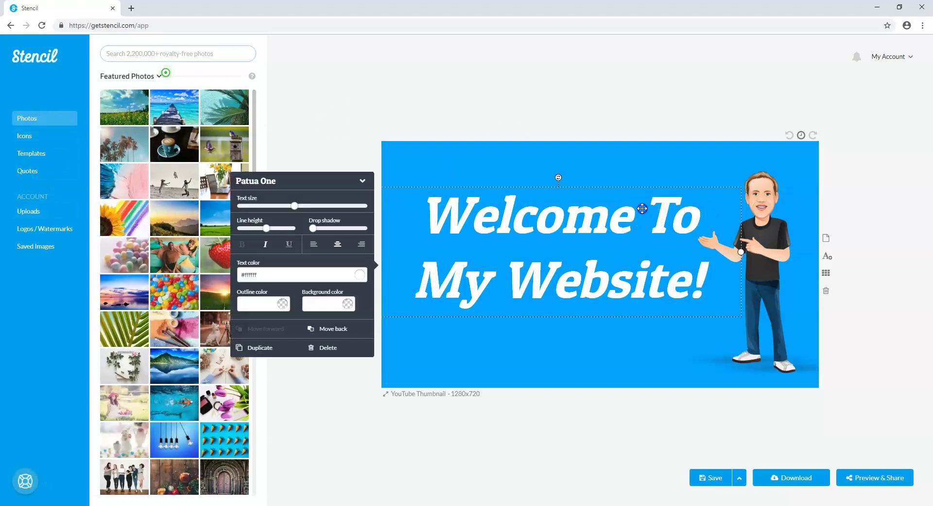
click(628, 156)
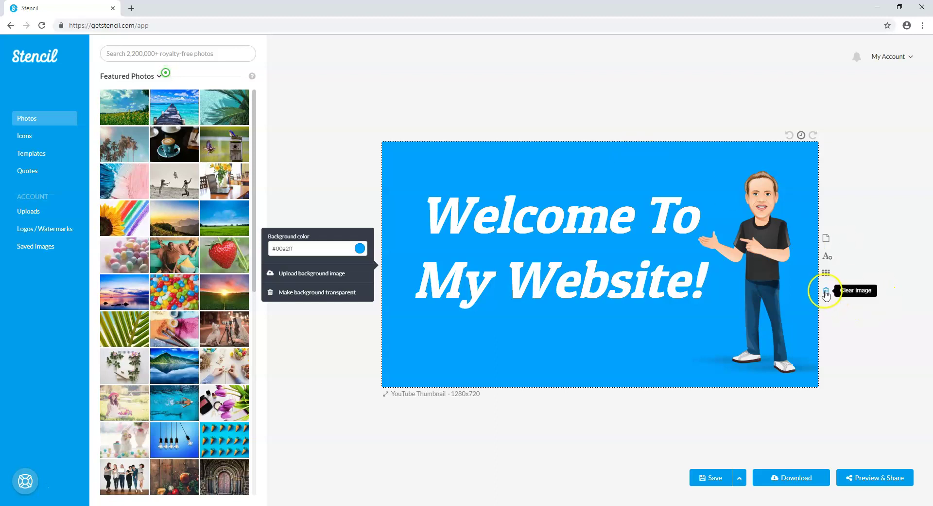
click(826, 292)
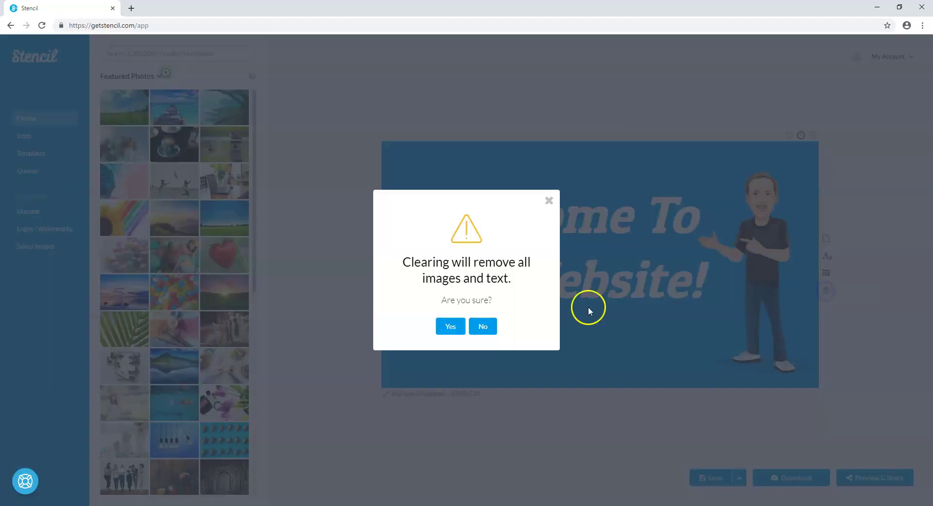
click(449, 326)
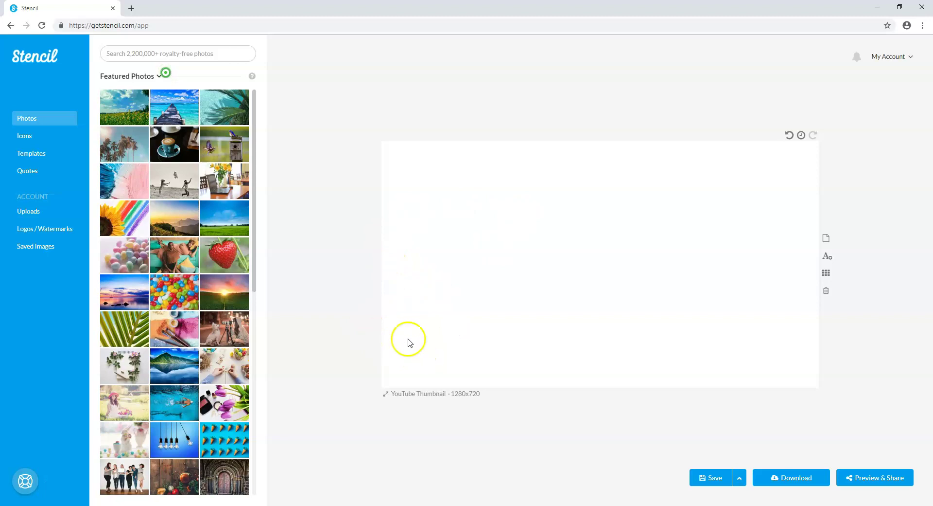
click(32, 140)
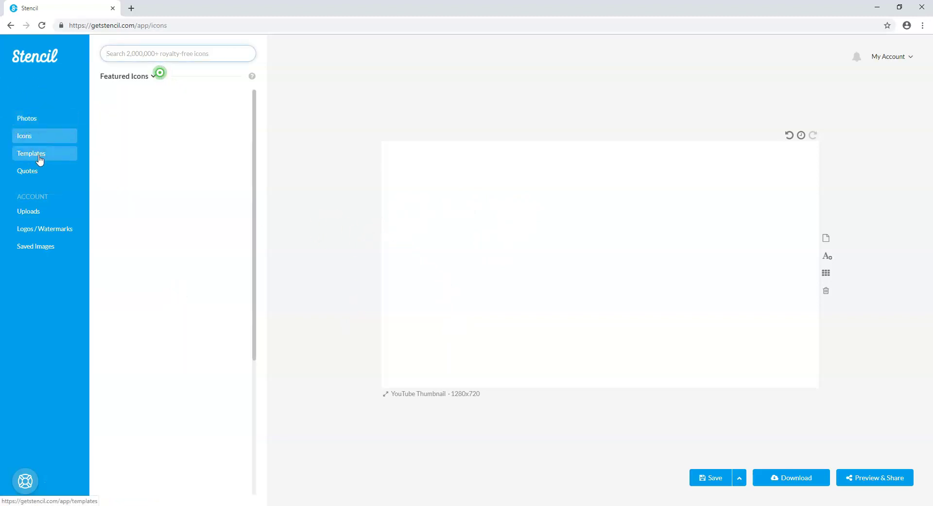
click(39, 156)
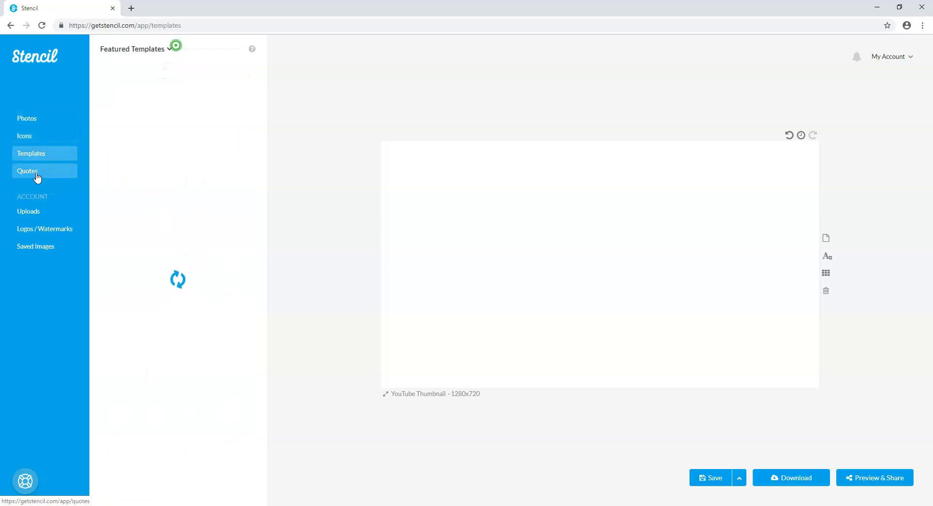
click(37, 177)
click(30, 217)
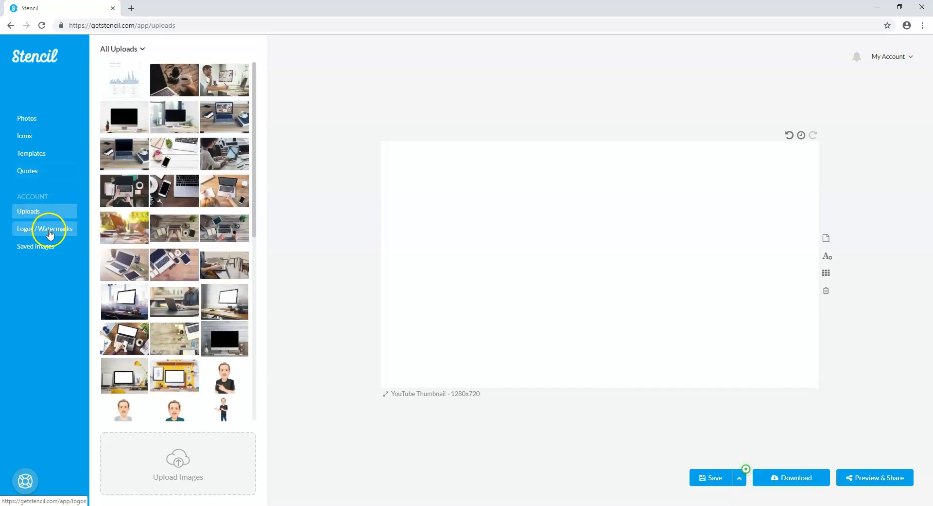
click(49, 234)
click(42, 249)
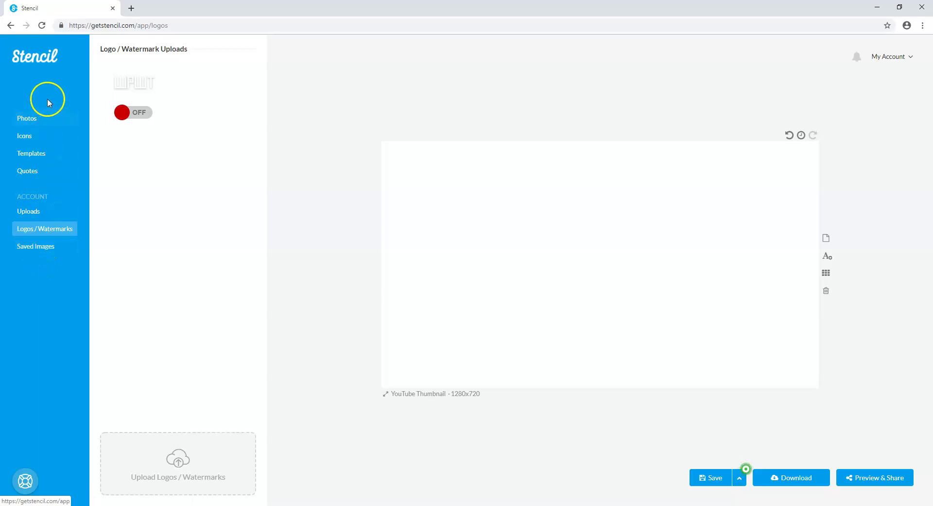
click(40, 127)
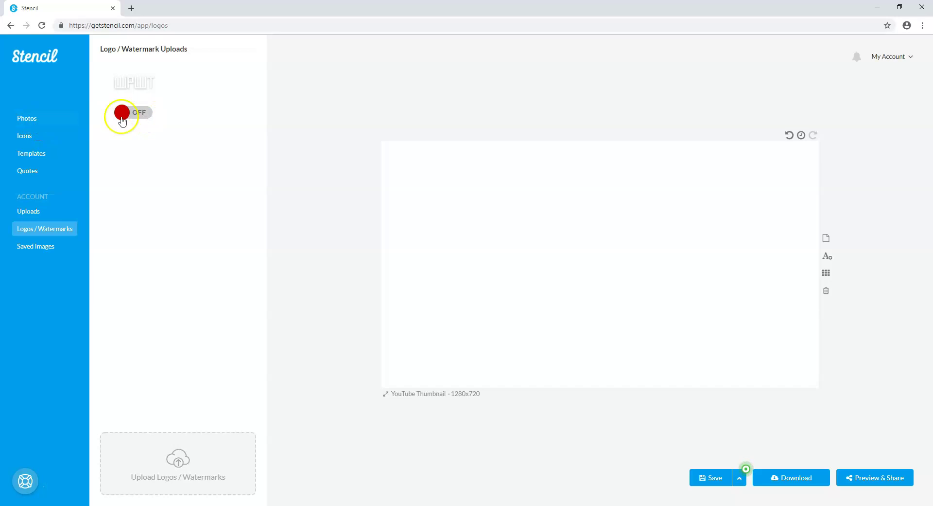
click(34, 122)
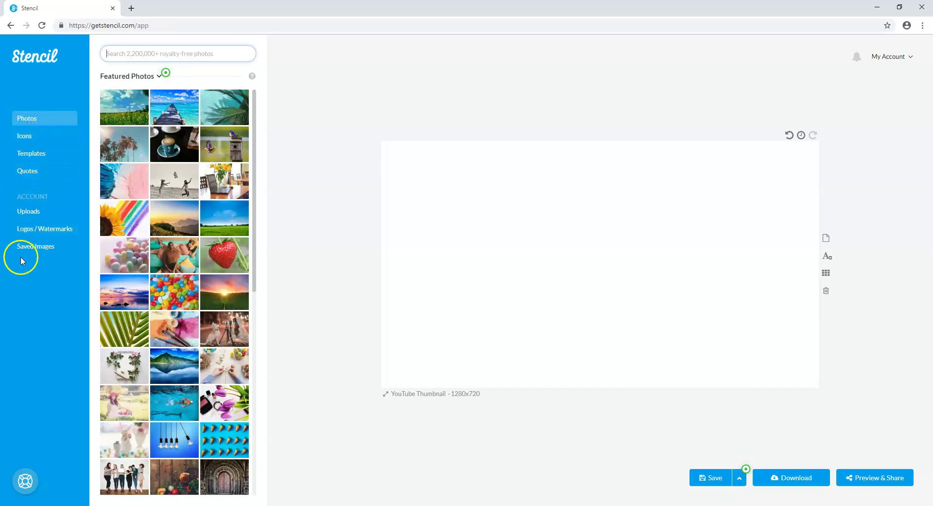
mouse_move(169, 319)
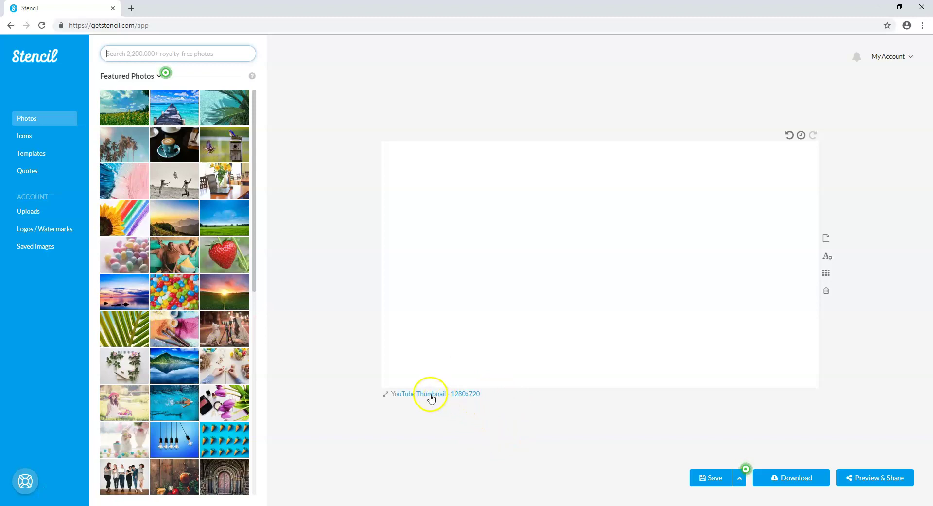
Step: Set the canvas to the Facebook Photo 940x788 preset
click(427, 395)
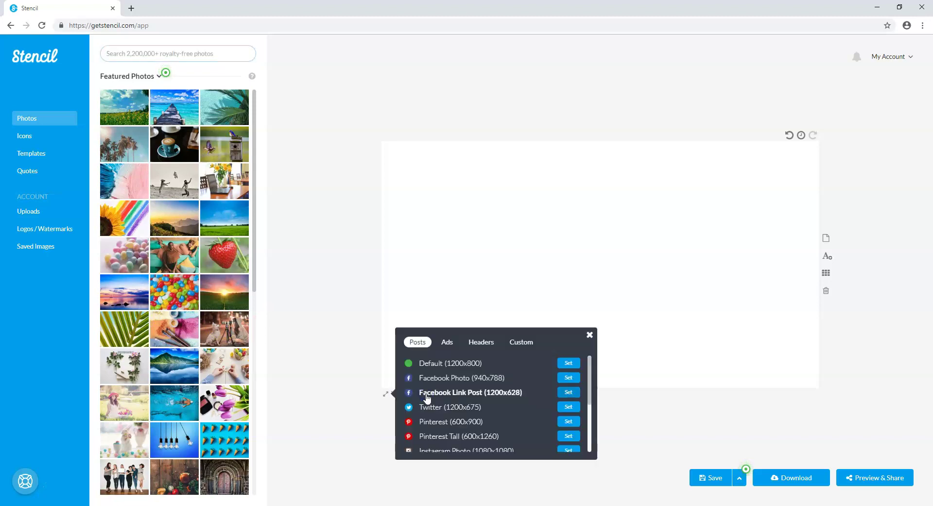
click(308, 391)
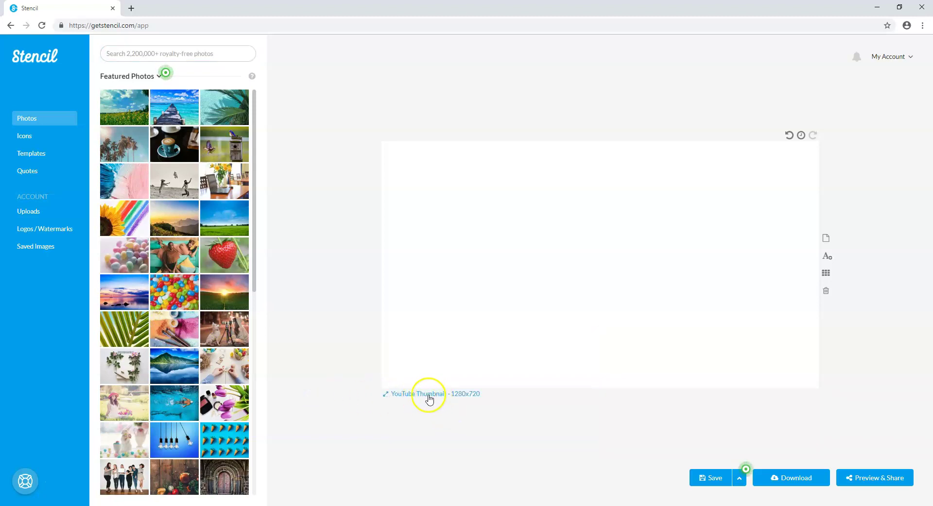
click(429, 395)
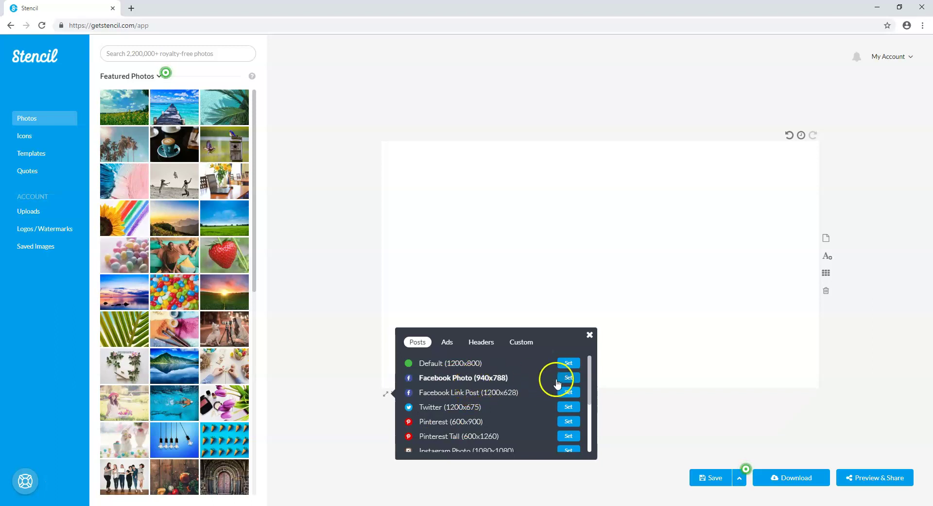
click(569, 377)
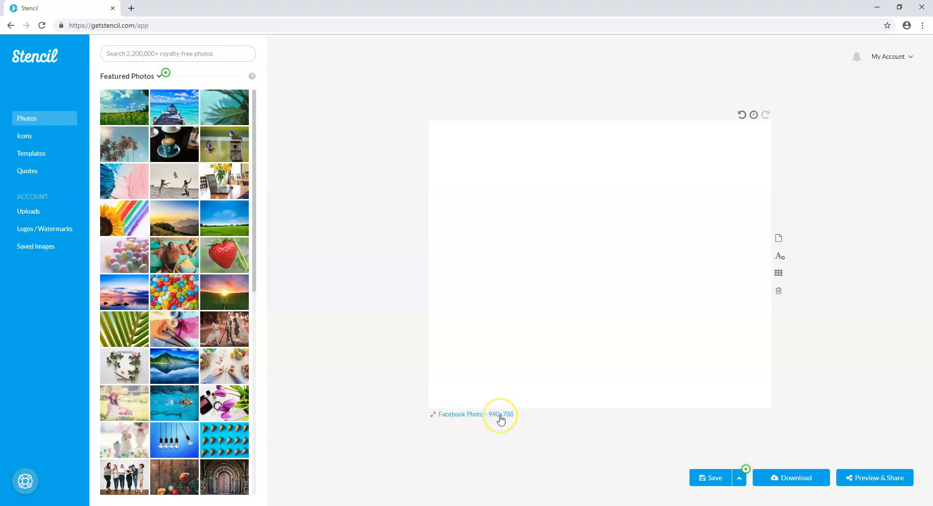
Step: Browse the Posts, Ads and Headers canvas size presets
click(501, 416)
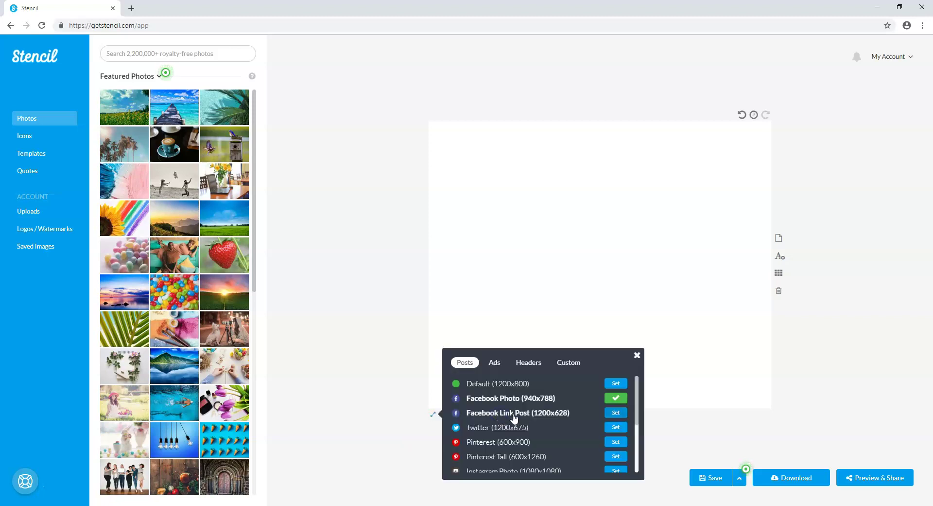
scroll(514, 418, down, 1)
click(561, 445)
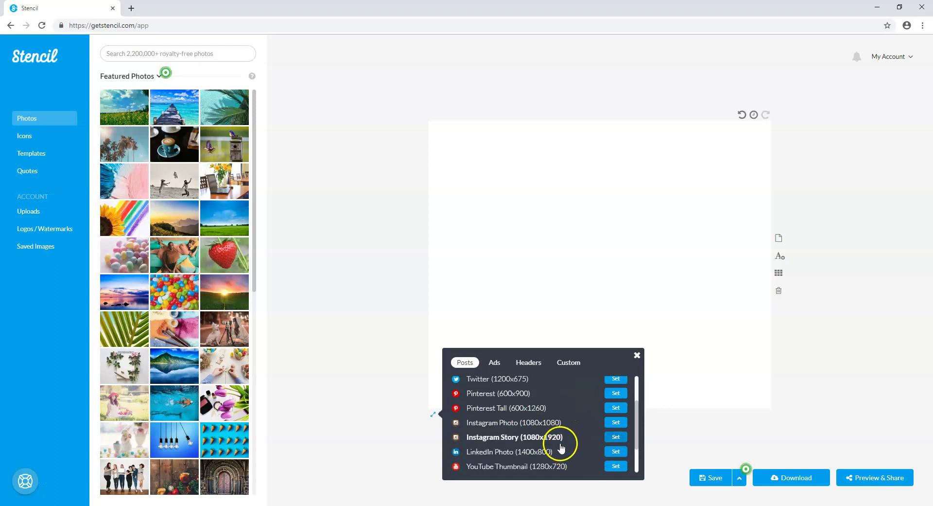
scroll(562, 446, down, 1)
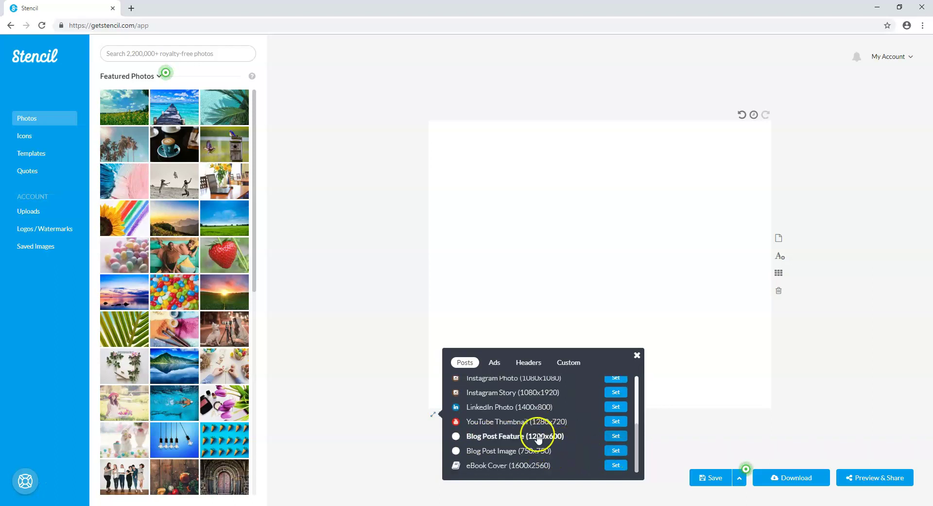
click(495, 363)
scroll(535, 413, down, 5)
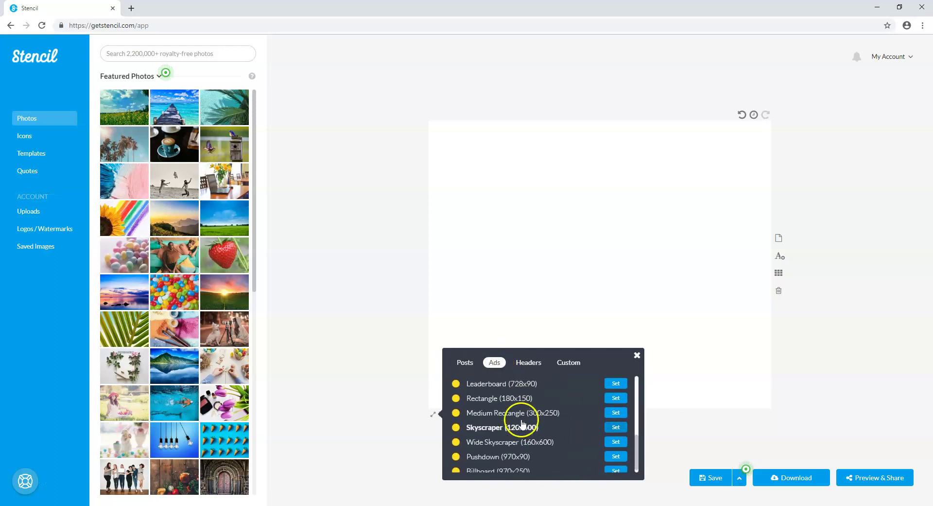
scroll(522, 424, up, 5)
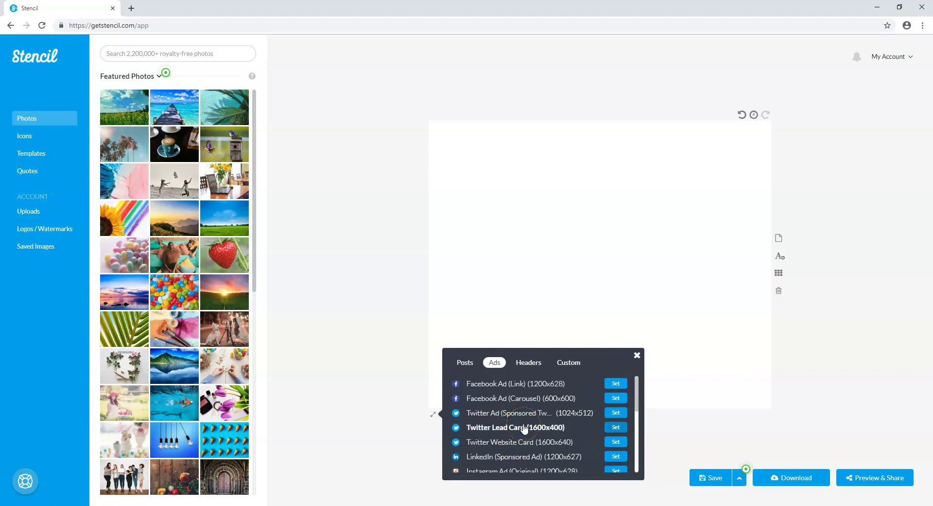
click(522, 365)
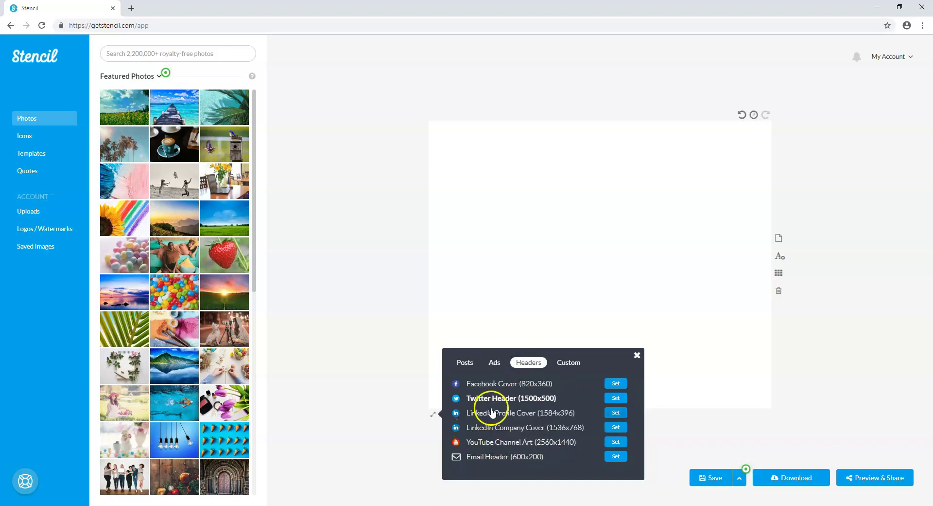
Step: Look at the Custom size name, width and height fields, then keep Facebook Photo
click(575, 366)
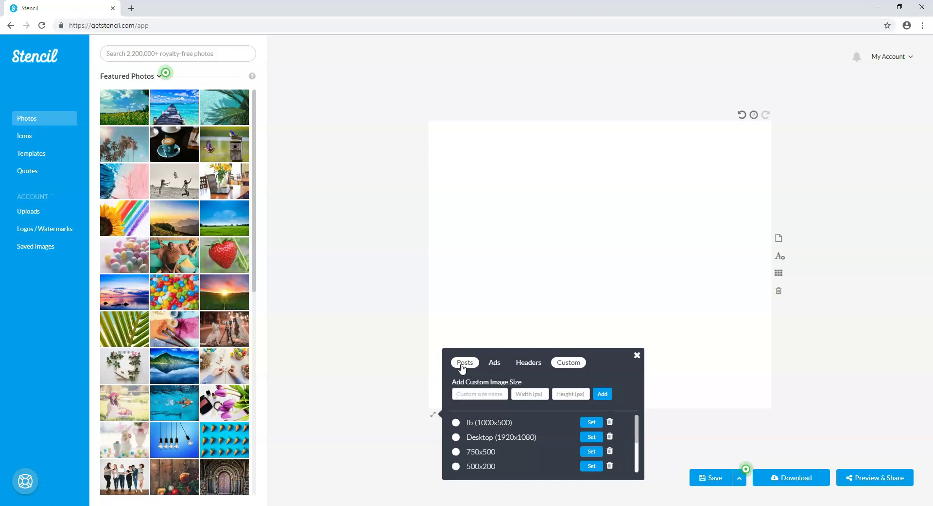
click(481, 393)
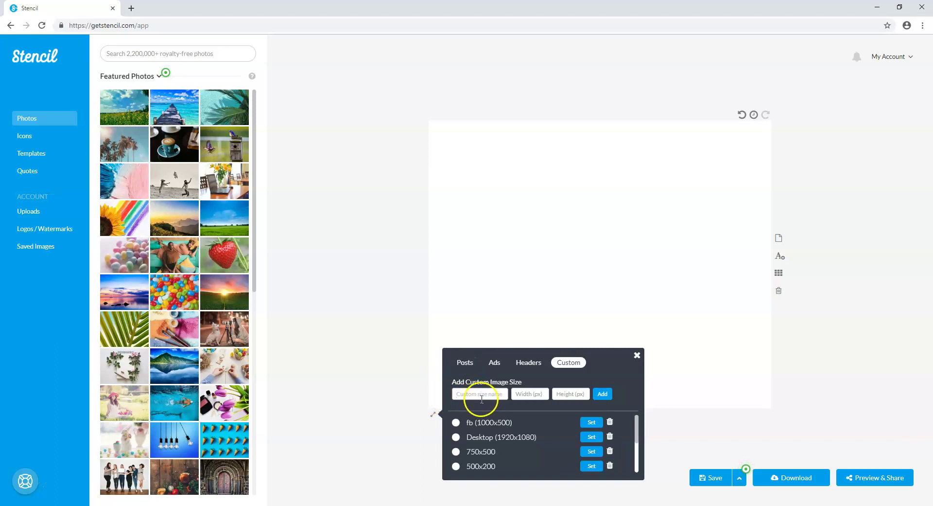
click(524, 395)
click(578, 395)
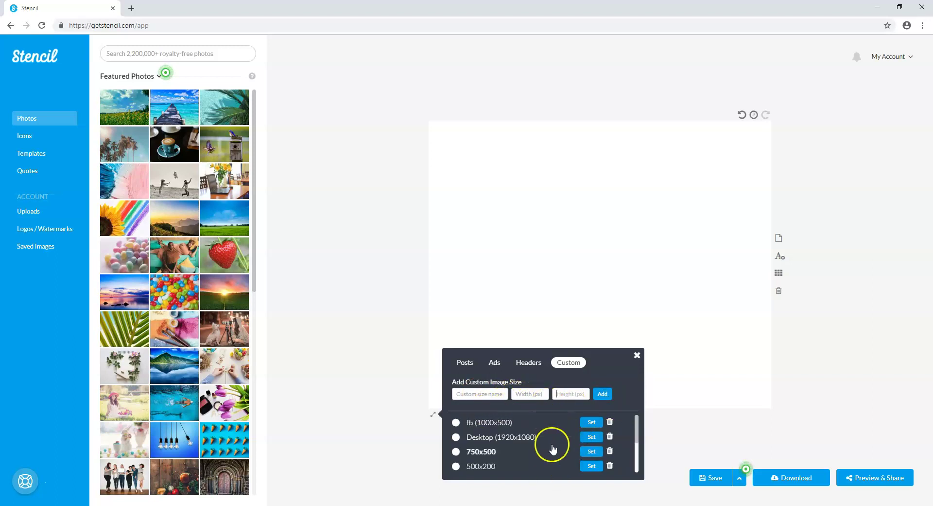
click(470, 362)
scroll(549, 403, up, 3)
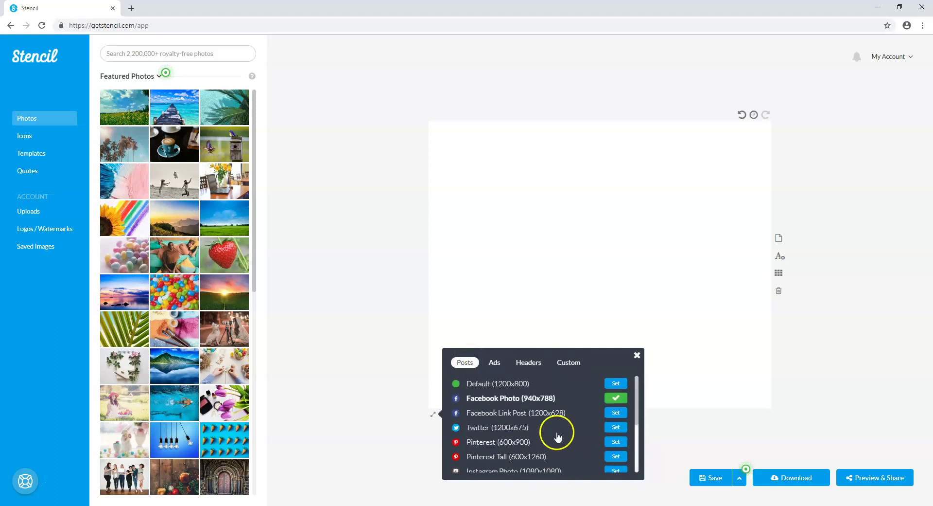
click(617, 399)
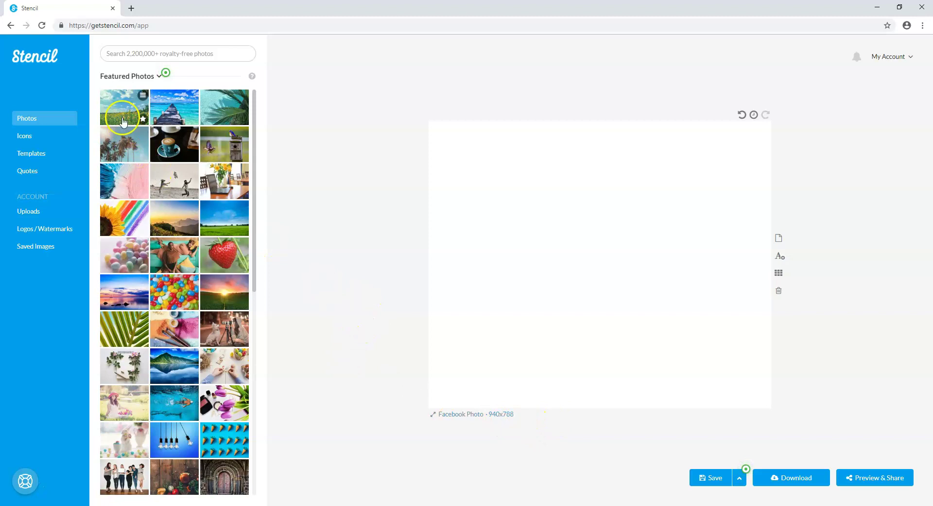
click(29, 136)
click(50, 154)
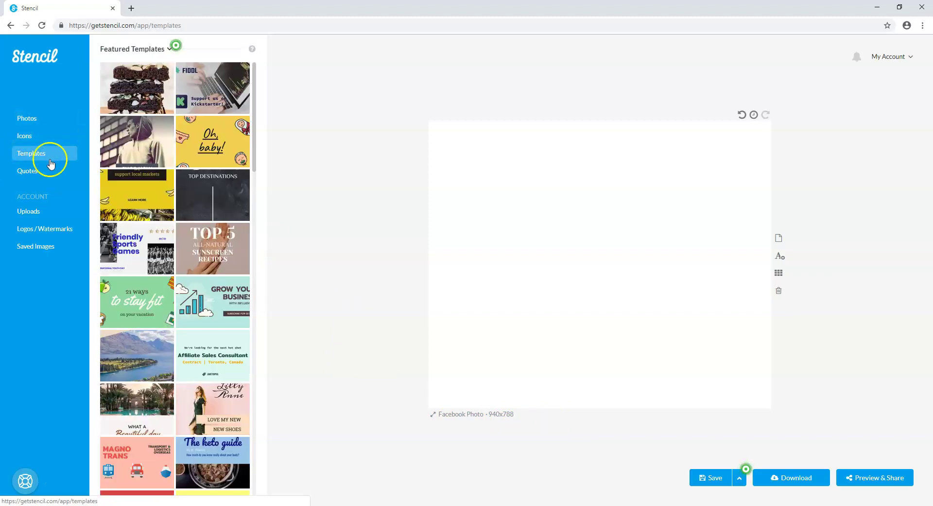
click(26, 124)
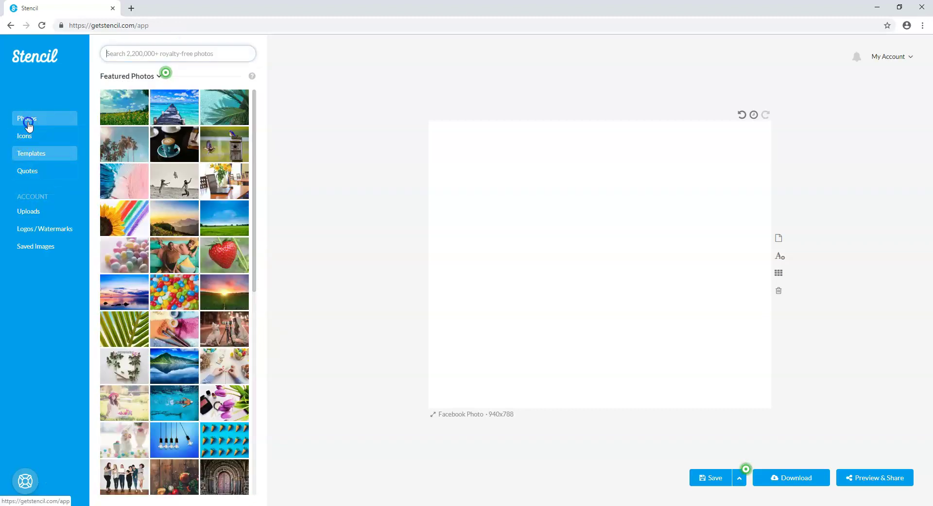
click(176, 107)
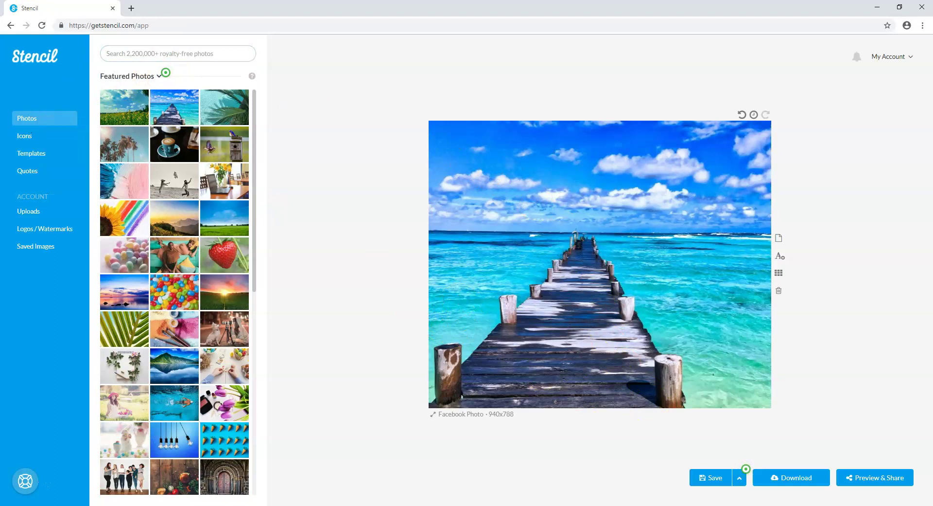
click(675, 238)
drag(705, 253, 741, 270)
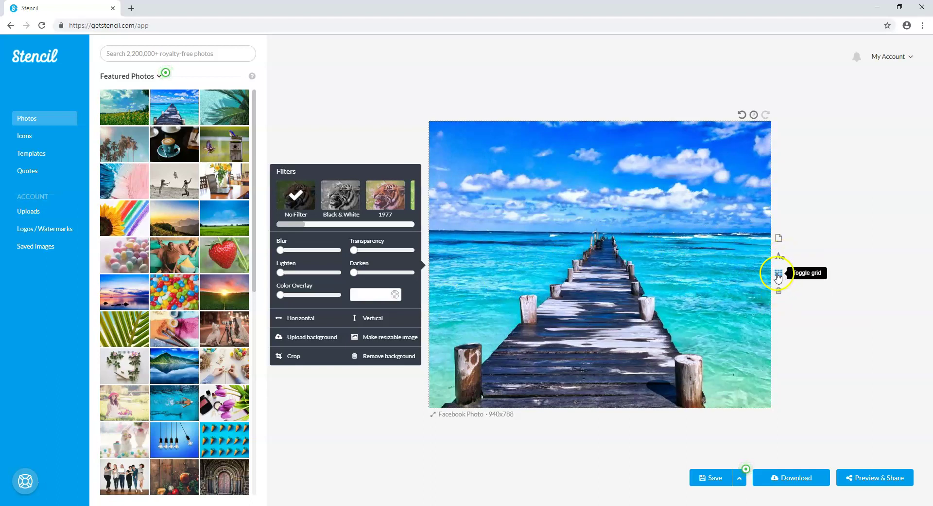
click(779, 292)
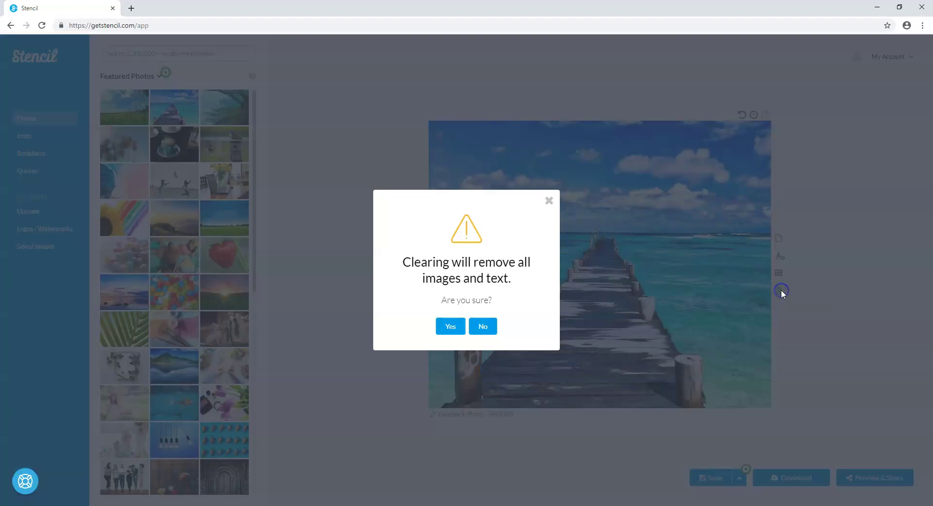
click(447, 331)
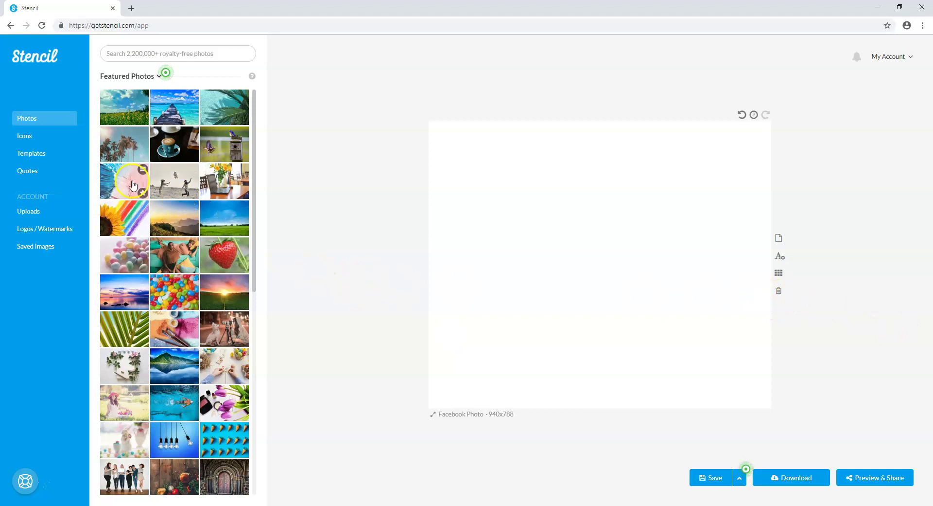
Step: Add the laptop-on-desk photo from Uploads to the canvas and select it
click(35, 218)
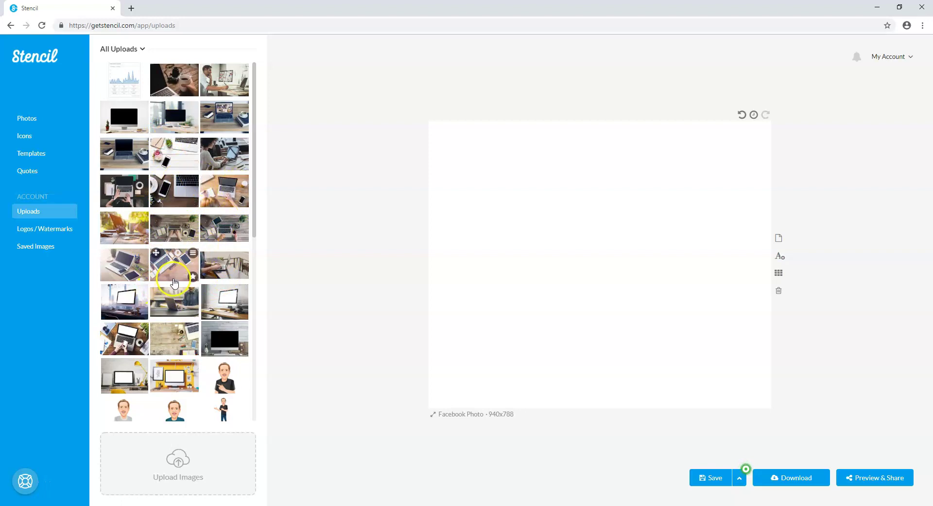
click(225, 192)
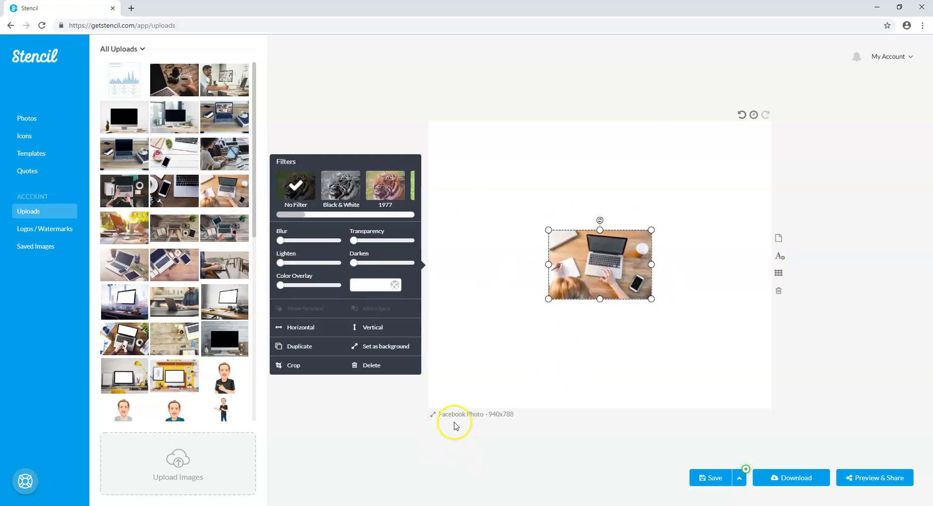
click(29, 119)
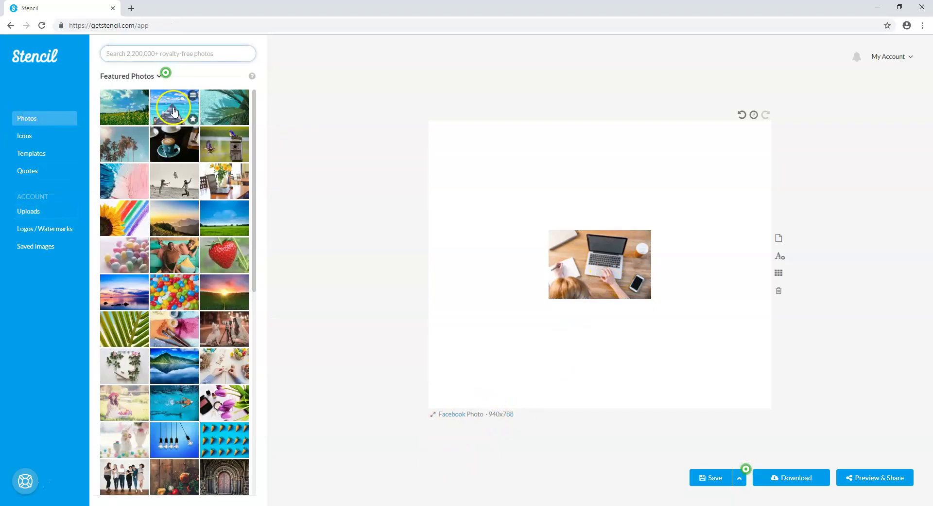
click(614, 254)
click(29, 211)
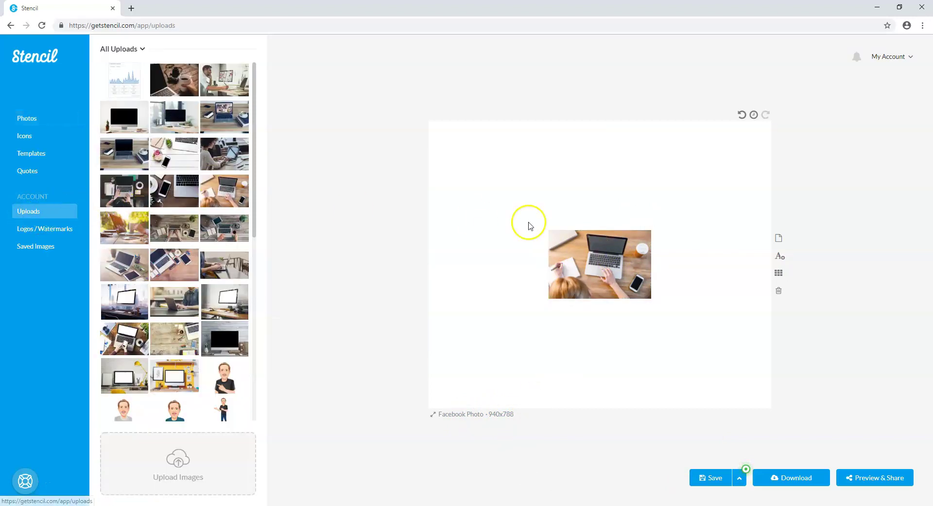
click(610, 253)
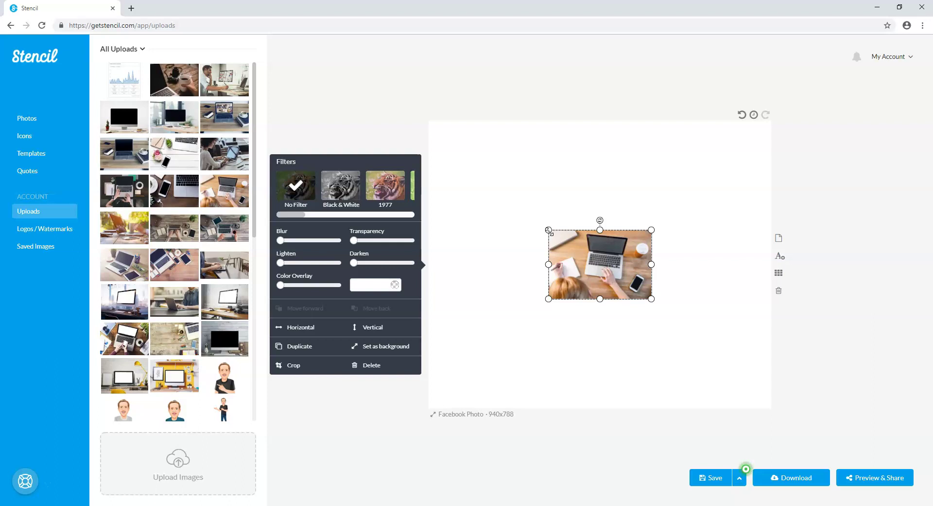
Step: Stretch and reposition the laptop photo until it covers the whole canvas
drag(550, 231, 442, 141)
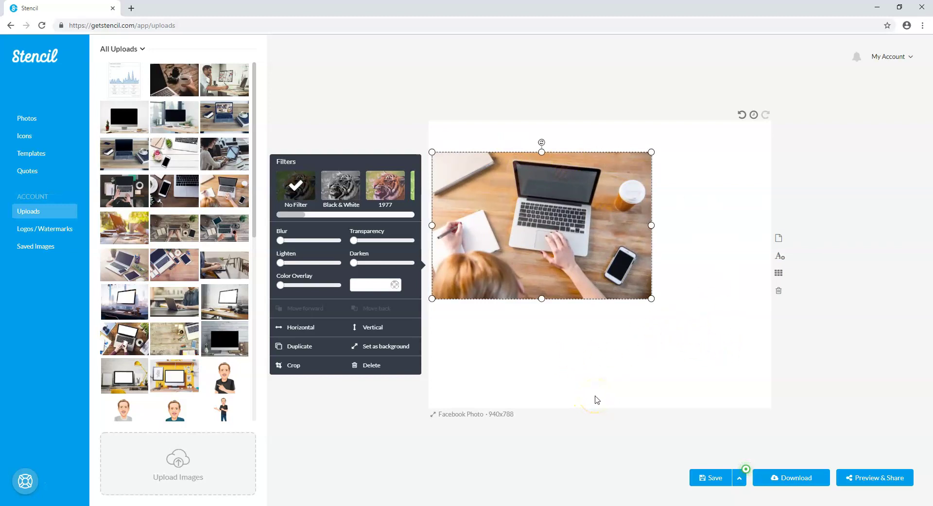
click(648, 305)
drag(652, 300, 801, 416)
click(813, 389)
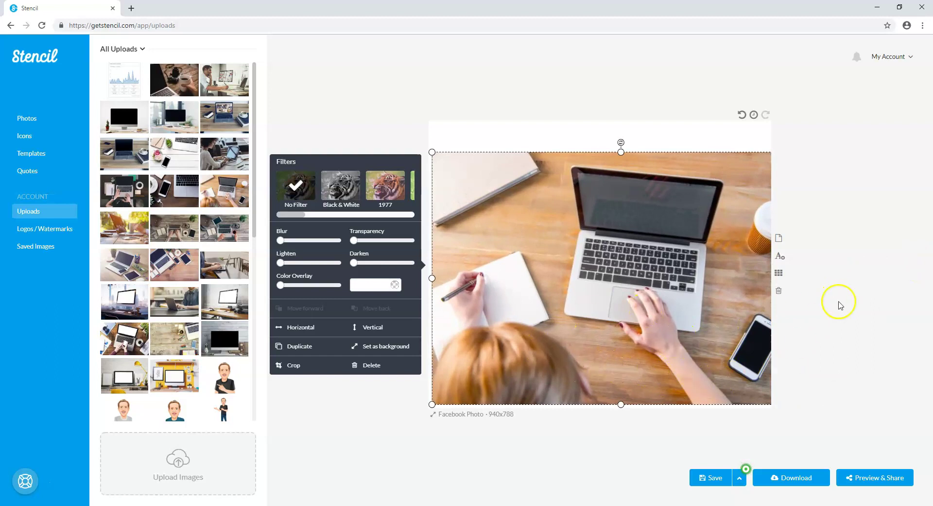
drag(425, 160, 371, 96)
drag(624, 233, 648, 245)
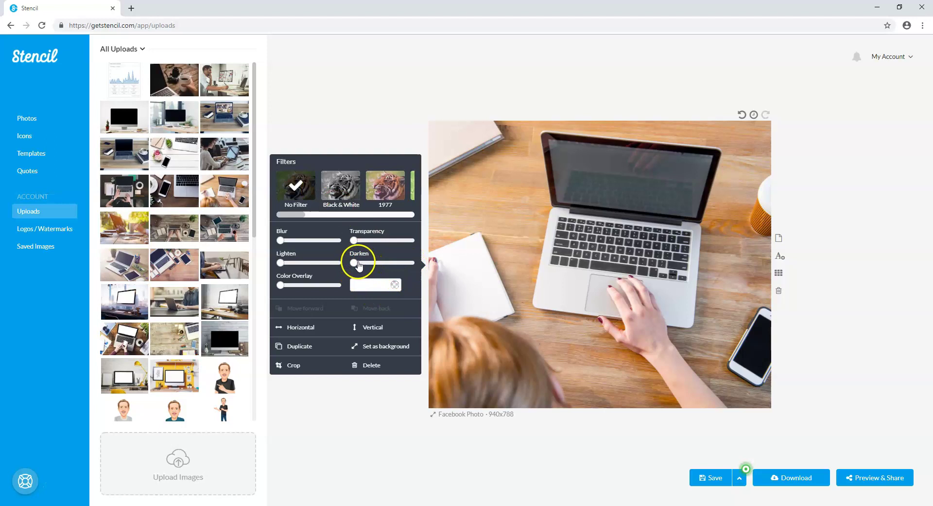
Step: Darken the laptop photo slightly with the Darken slider
drag(365, 266, 376, 266)
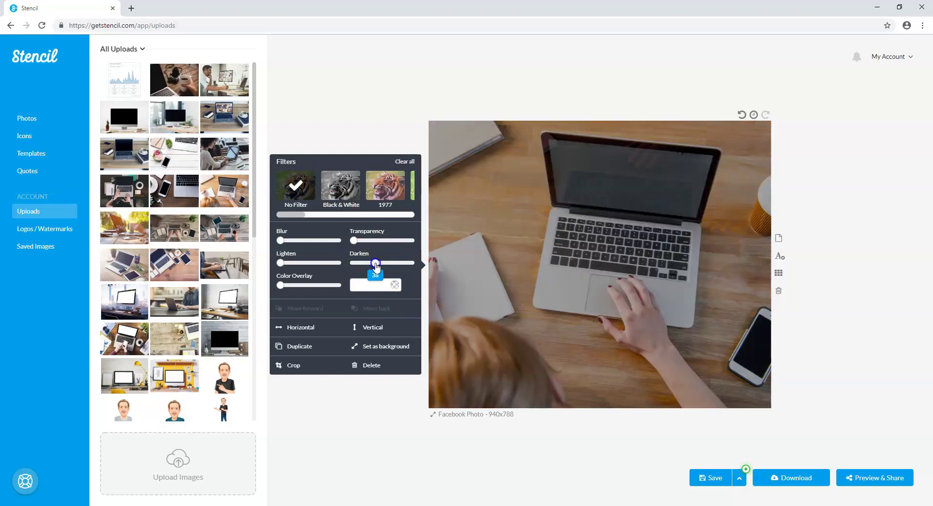
click(870, 267)
click(562, 230)
drag(376, 266, 382, 267)
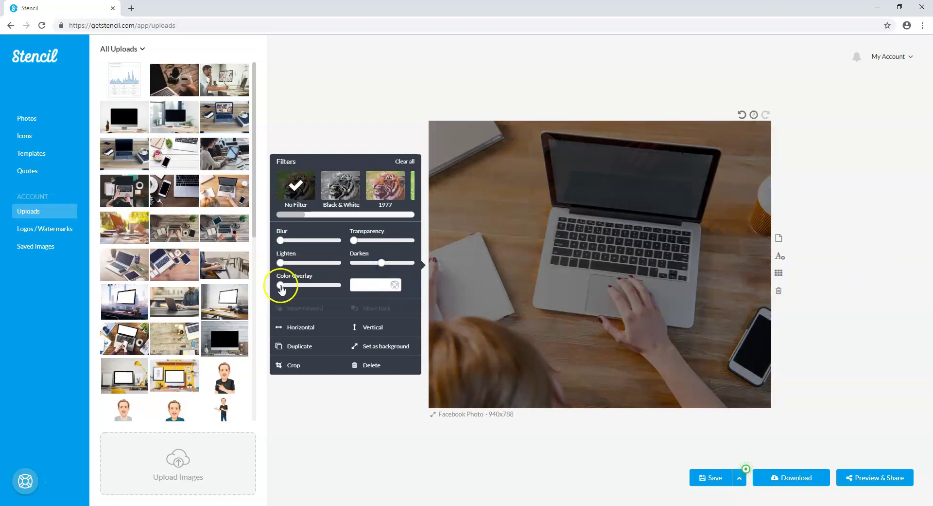
Step: Try a Color Overlay on the photo, red at strength 43, then black
click(395, 286)
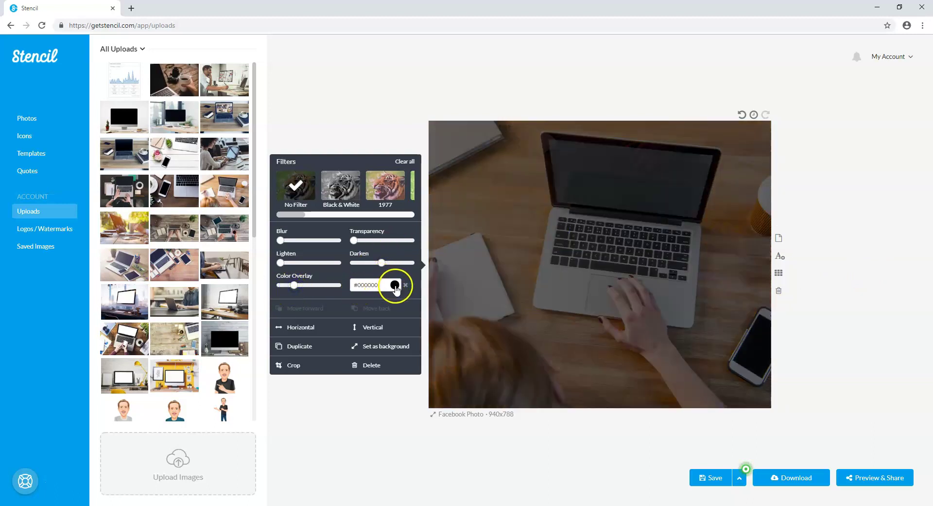
click(394, 285)
click(356, 212)
drag(371, 183, 374, 181)
click(305, 287)
mouse_move(305, 287)
mouse_down()
mouse_move(324, 290)
mouse_move(292, 289)
mouse_up()
click(363, 287)
drag(331, 191, 273, 273)
Step: Apply the Clarity filter, darken the photo further, and add a Text placeholder
drag(385, 271, 326, 268)
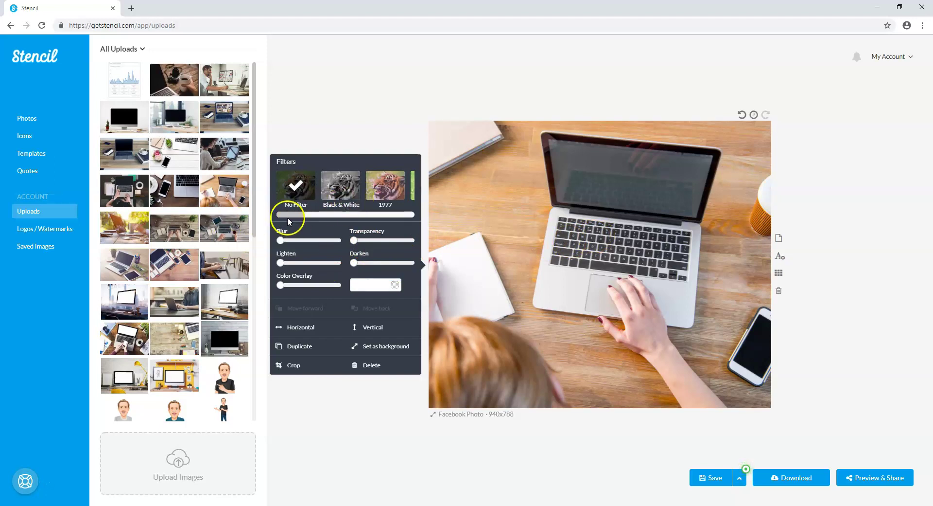
drag(293, 216, 389, 218)
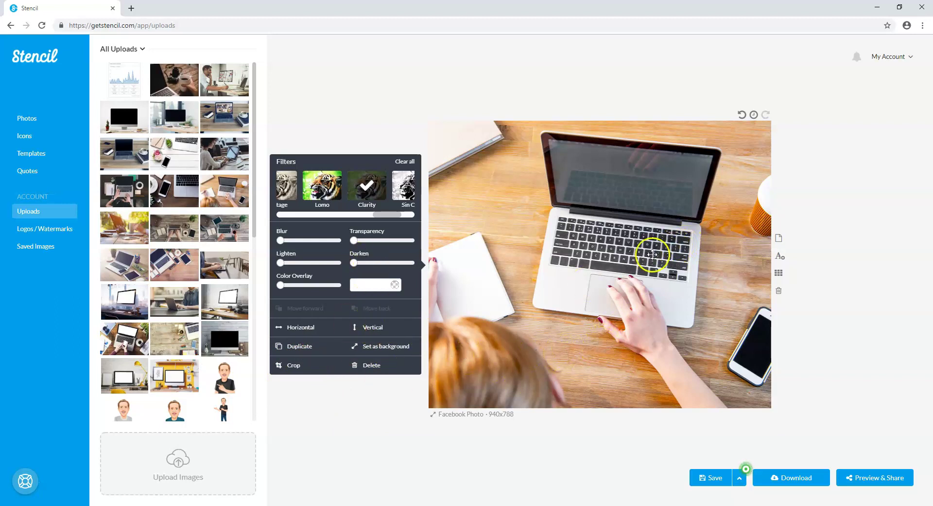
drag(354, 263, 383, 266)
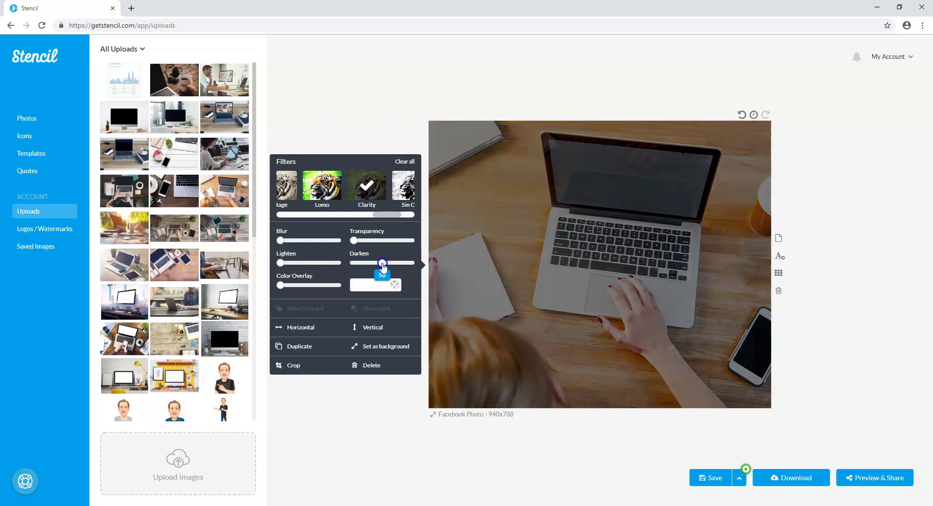
click(779, 255)
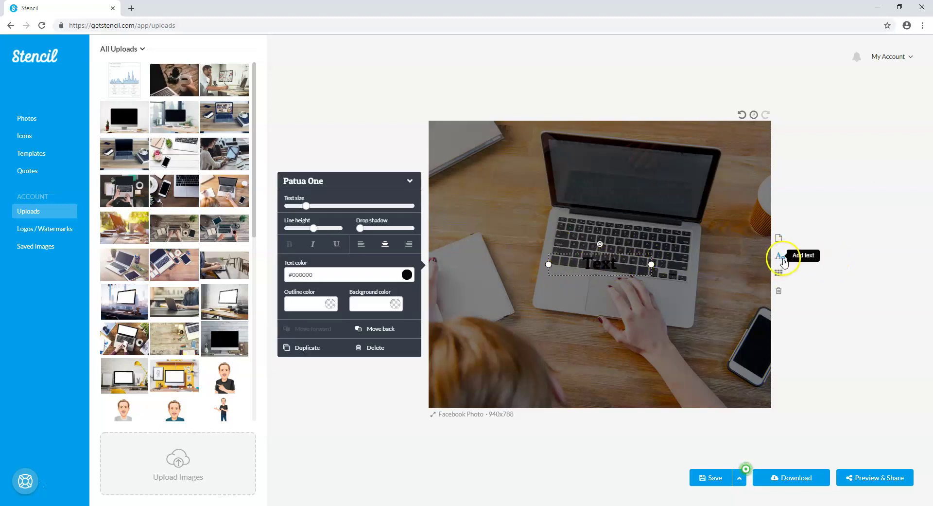
Step: Enlarge the Text placeholder and browse the fonts, keeping Patua One
drag(306, 205, 375, 216)
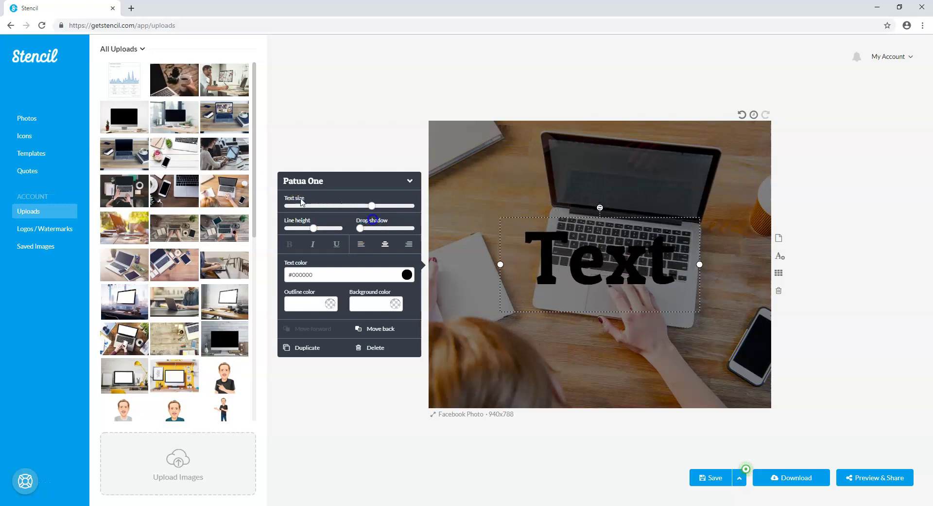
click(354, 183)
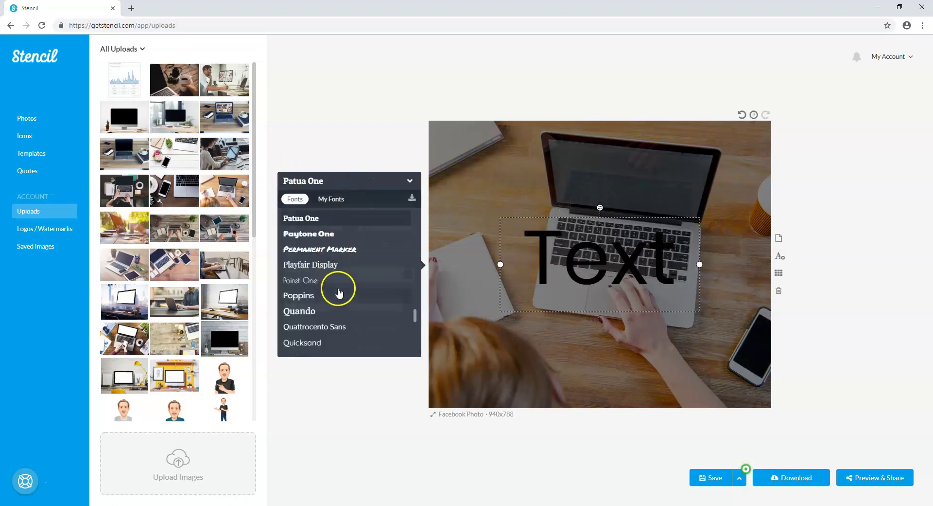
scroll(318, 282, down, 3)
scroll(319, 282, up, 5)
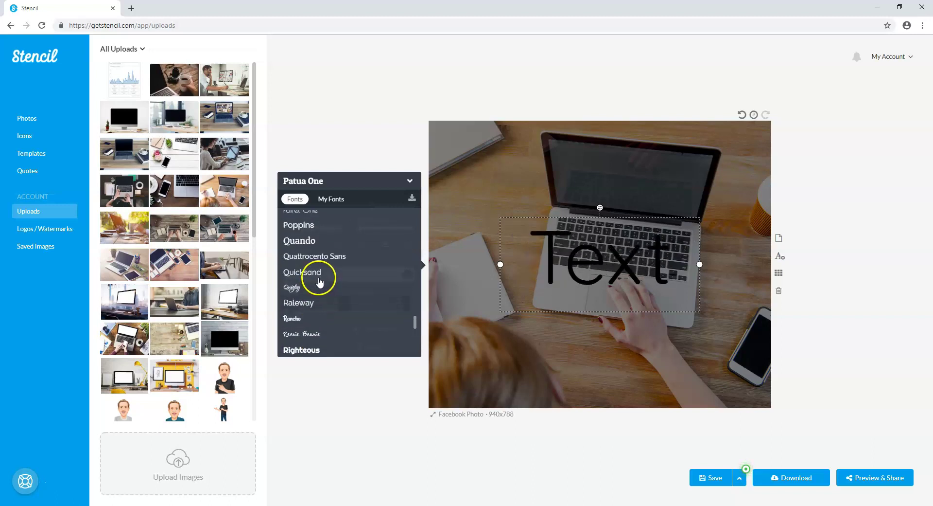
scroll(319, 278, up, 3)
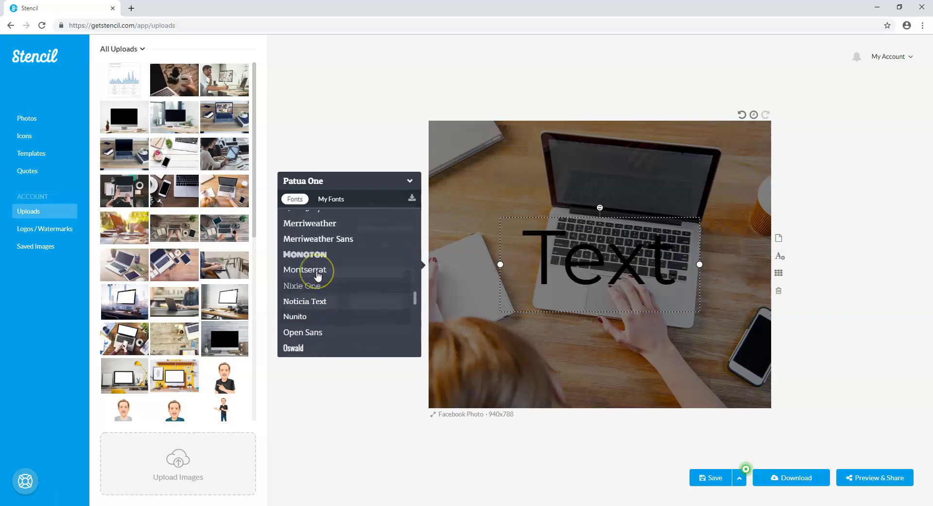
click(350, 183)
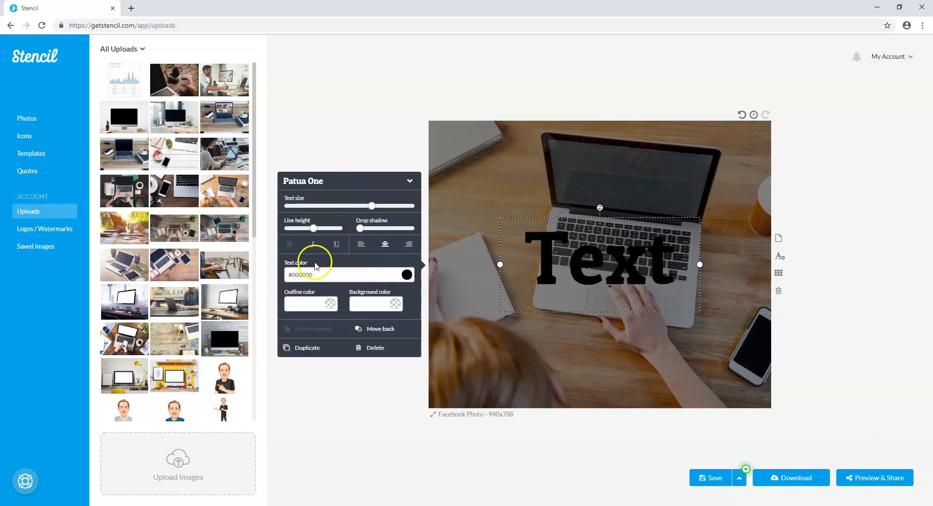
Step: Make the text white (#ffffff) and darken the background photo more
click(407, 275)
drag(345, 237, 309, 167)
click(414, 291)
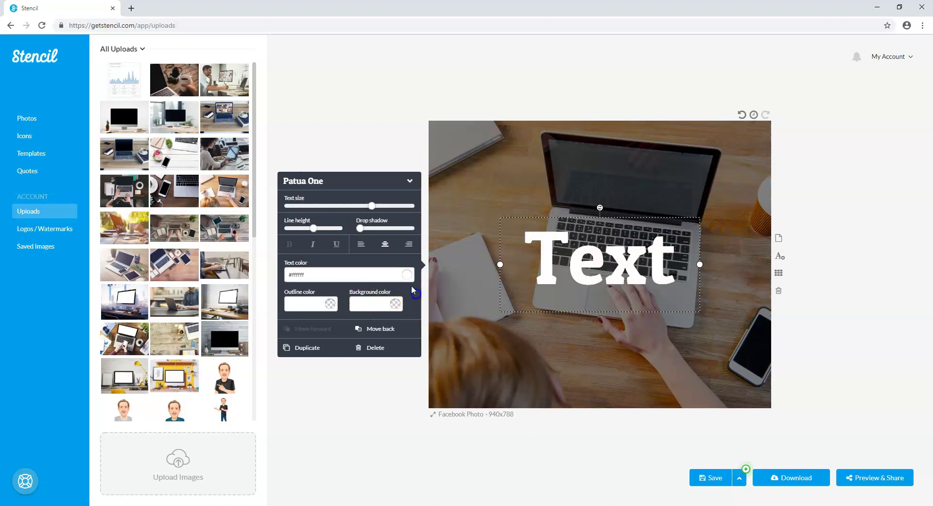
click(610, 168)
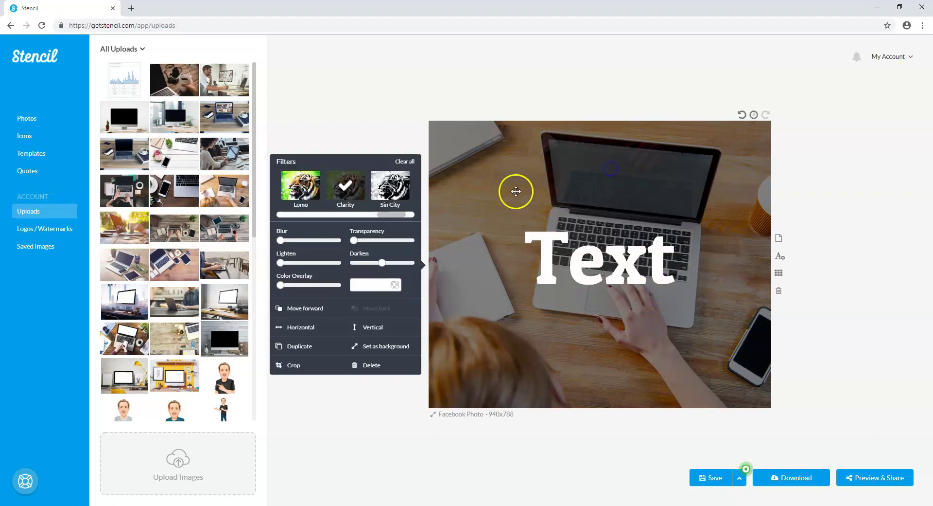
drag(391, 263, 398, 268)
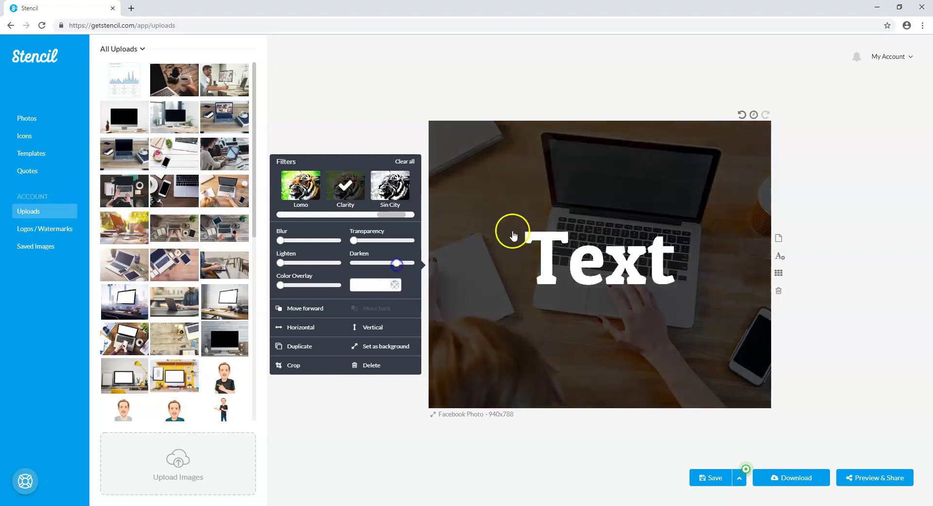
Step: Set the text font to Reenie Beanie and turn Italic off
click(612, 281)
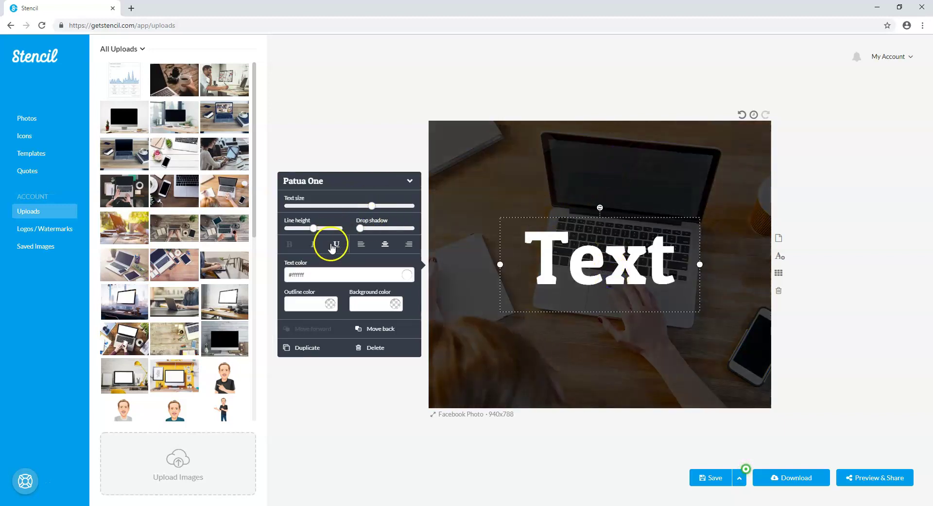
click(324, 182)
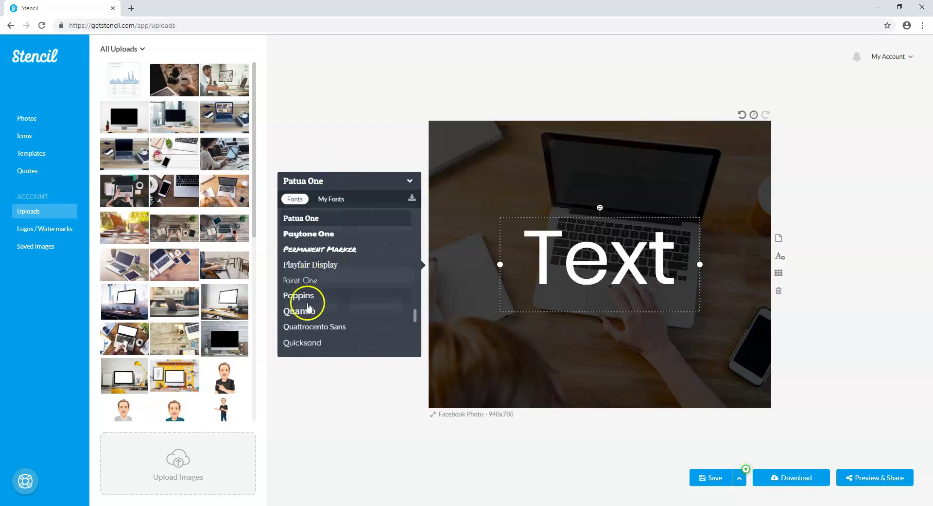
scroll(308, 298, down, 3)
scroll(309, 314, up, 1)
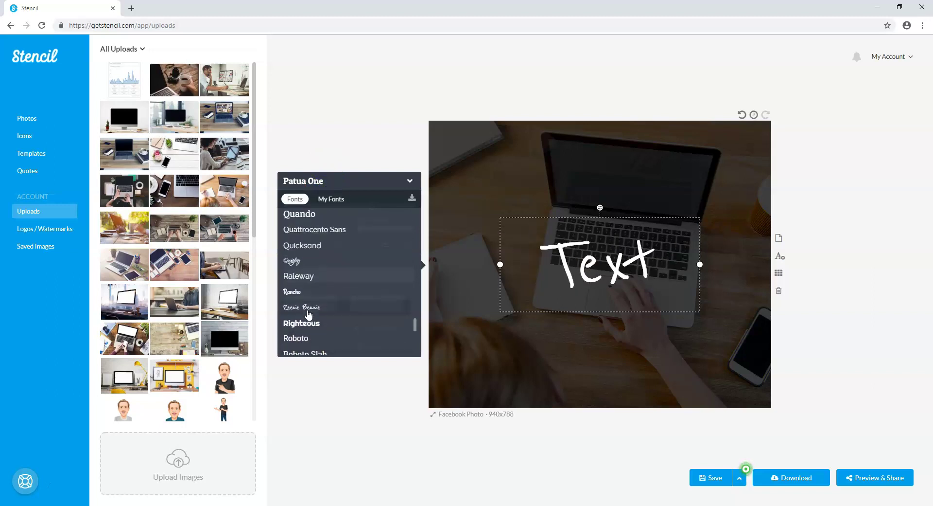
scroll(308, 314, down, 1)
scroll(308, 313, up, 1)
click(308, 308)
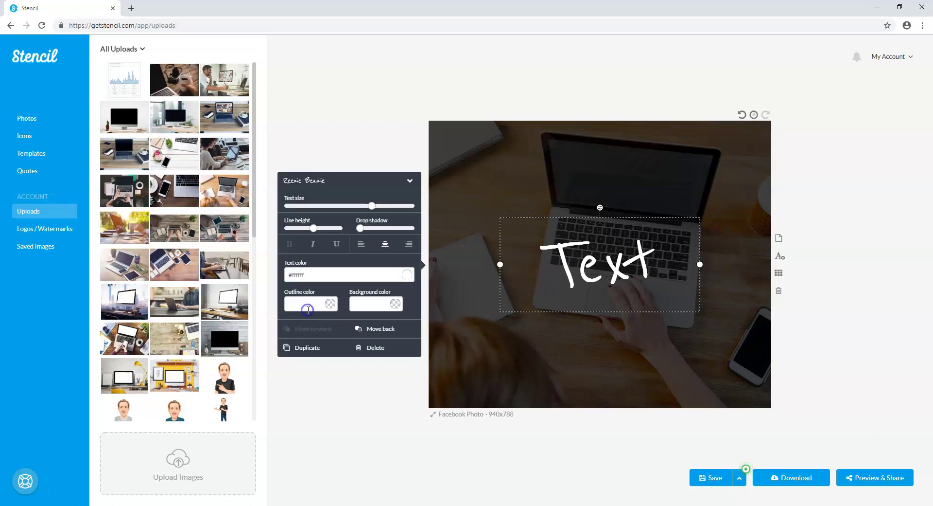
click(315, 244)
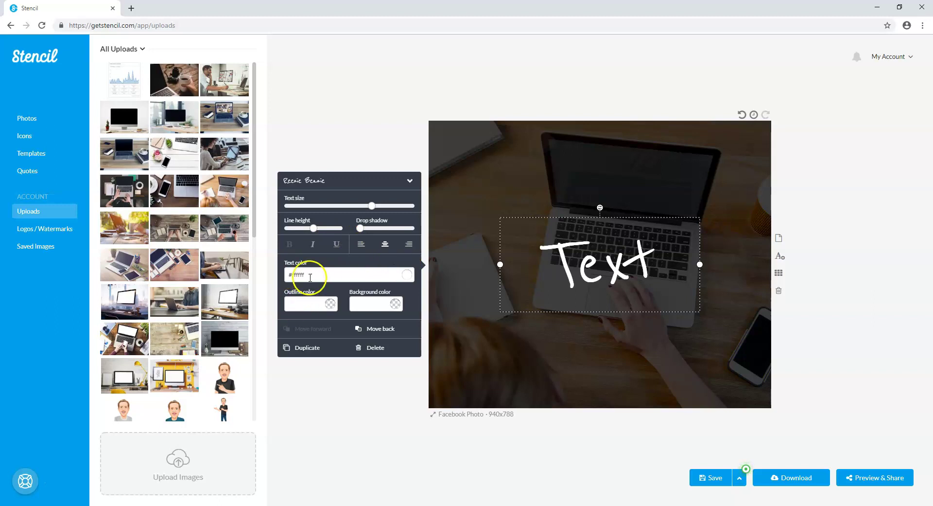
Step: Replace the placeholder with 'Welcome!' and shrink its size slightly
click(660, 265)
drag(660, 265, 548, 267)
text(We)
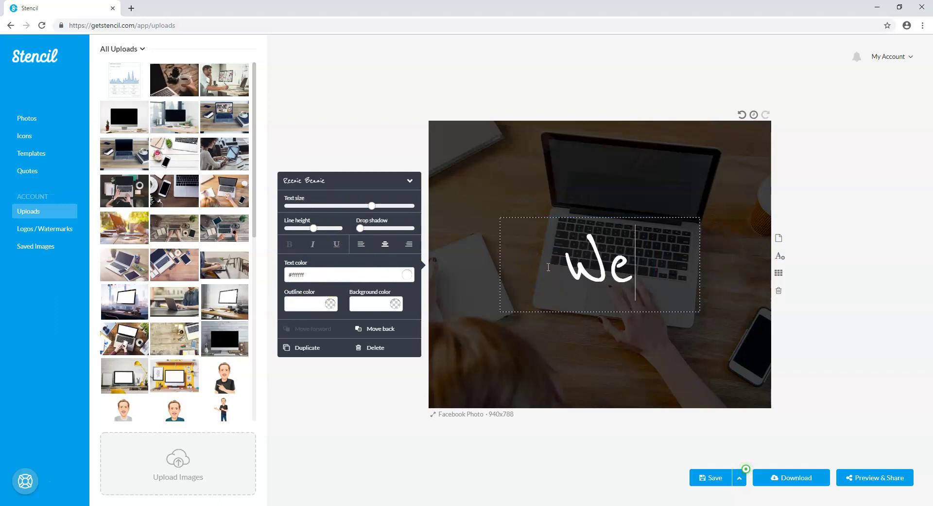
text(lcome!)
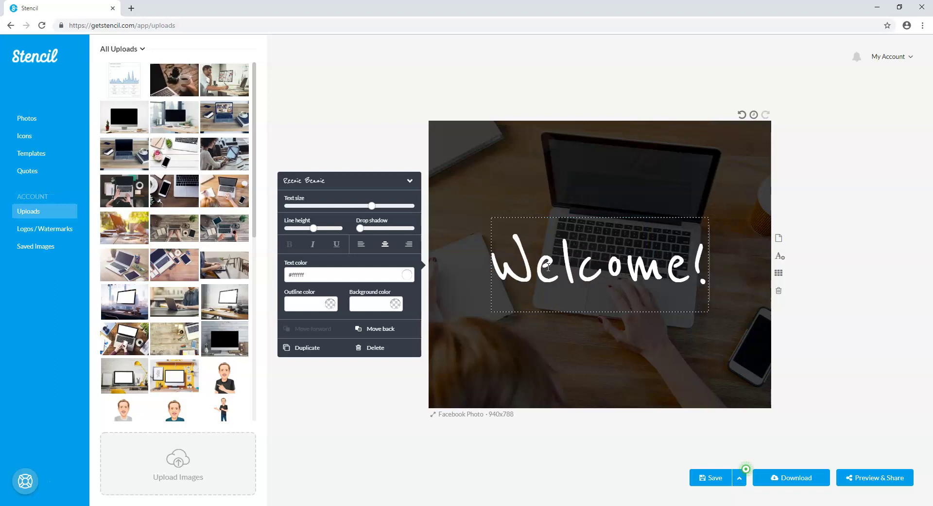
mouse_move(372, 210)
mouse_down()
mouse_move(404, 207)
mouse_move(310, 224)
mouse_move(365, 226)
mouse_up()
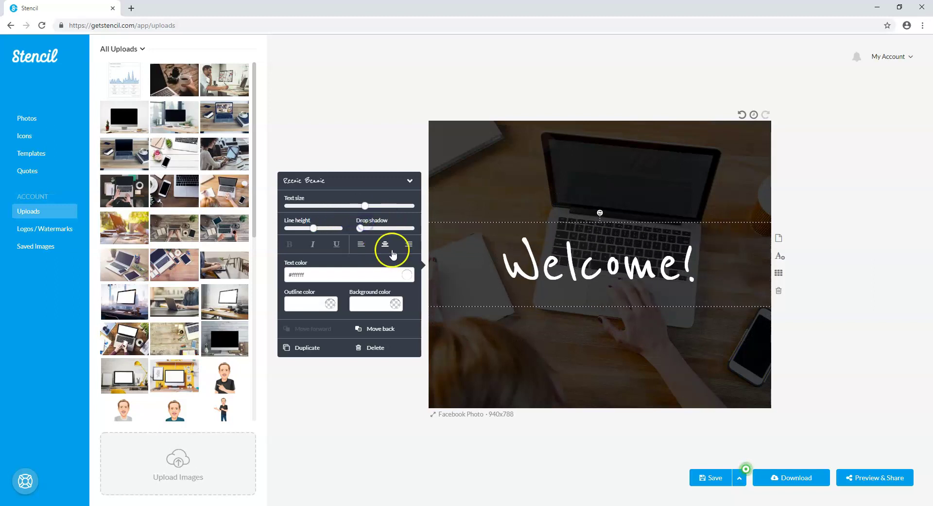
Step: Center-align the Welcome! headline after trying left, right and underline
click(360, 244)
click(409, 244)
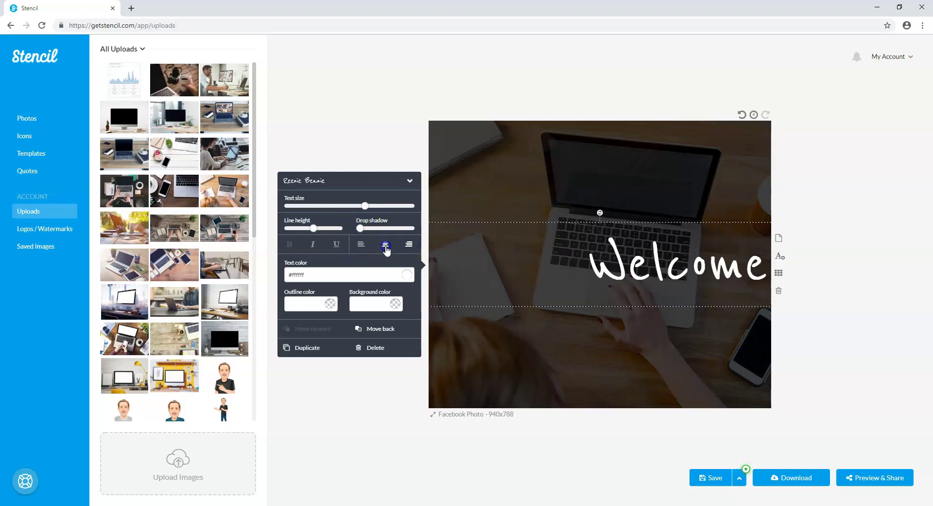
click(385, 245)
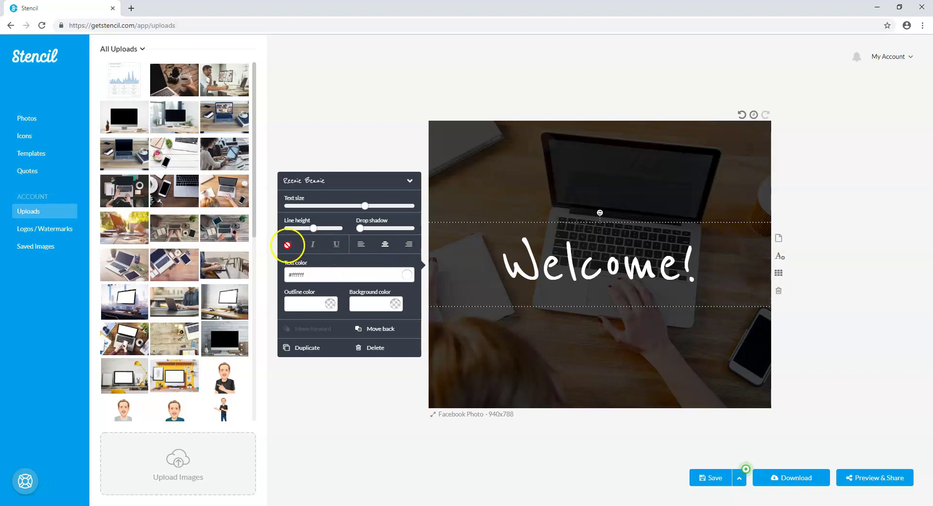
click(338, 247)
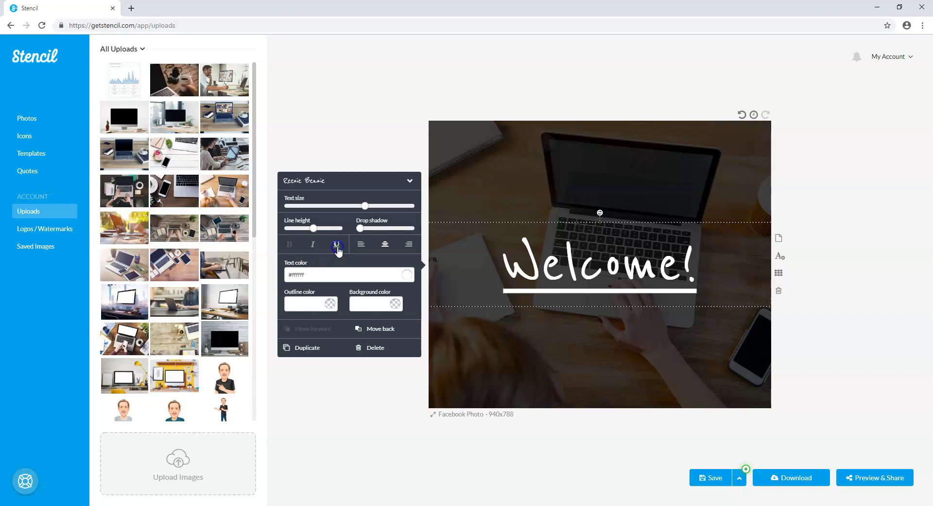
click(336, 247)
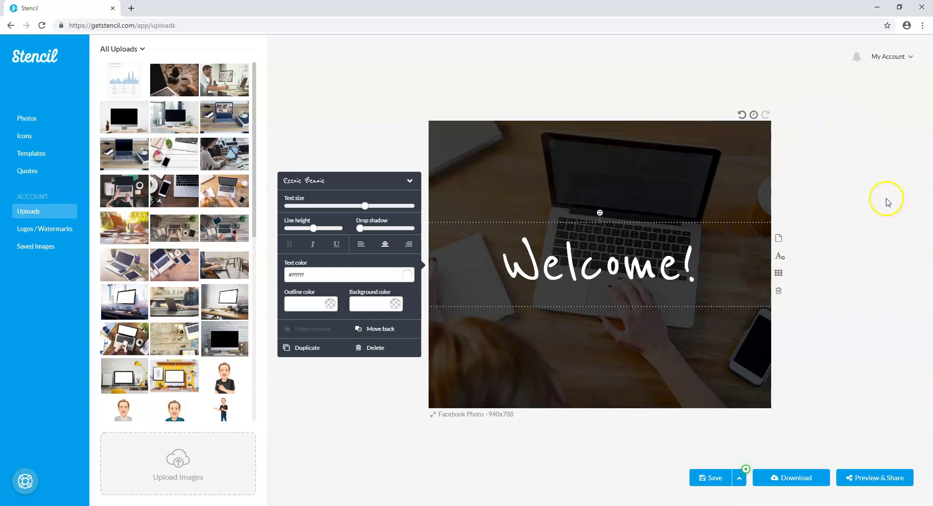
Step: View the Save as Template option, then deselect everything on the design
click(747, 472)
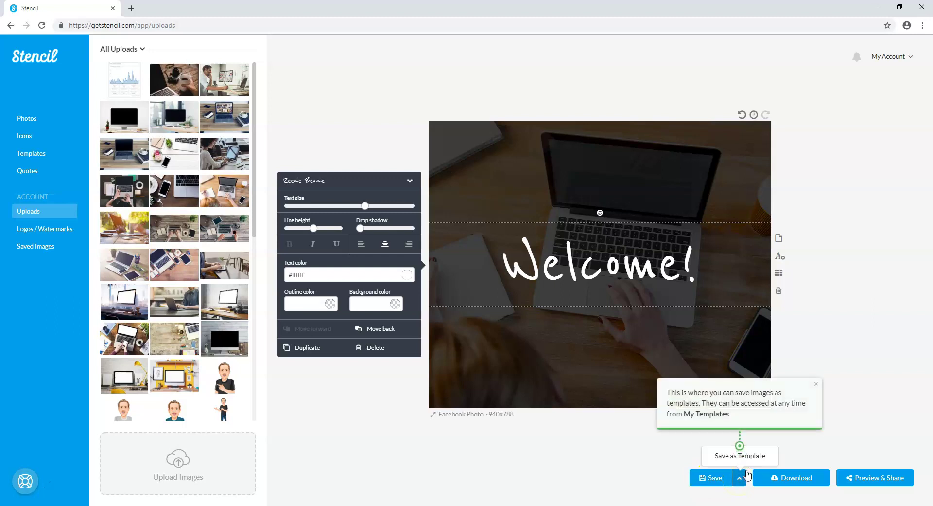
click(868, 417)
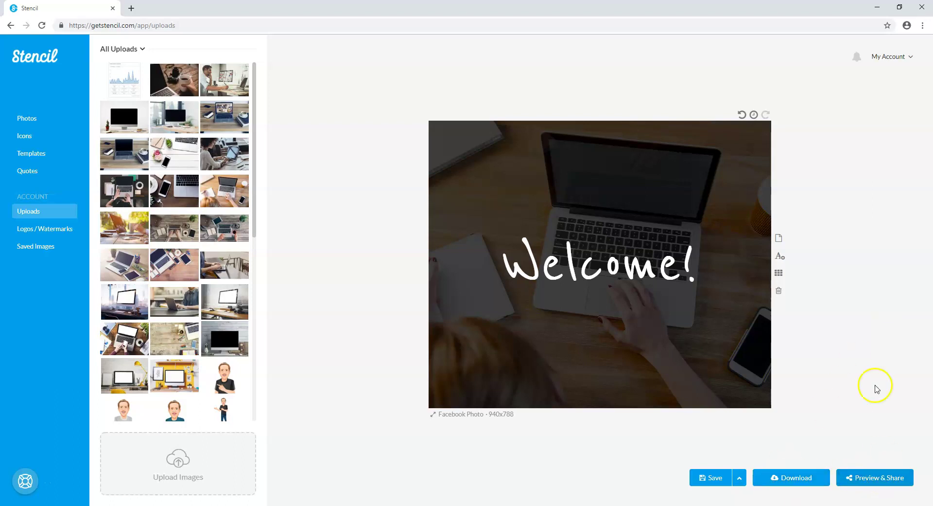
Step: Clear the Welcome! design from the canvas and show the 940x788 size presets
click(779, 291)
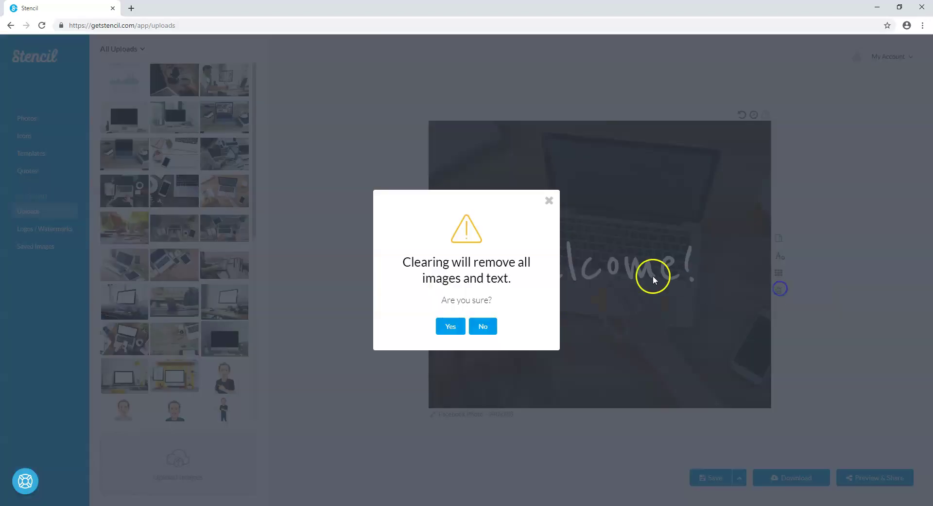
click(443, 334)
click(617, 267)
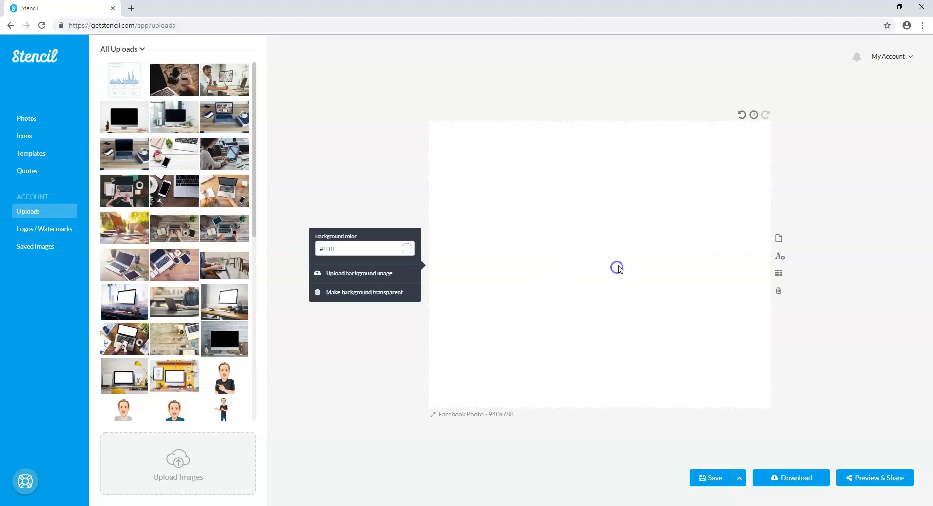
click(778, 291)
click(450, 326)
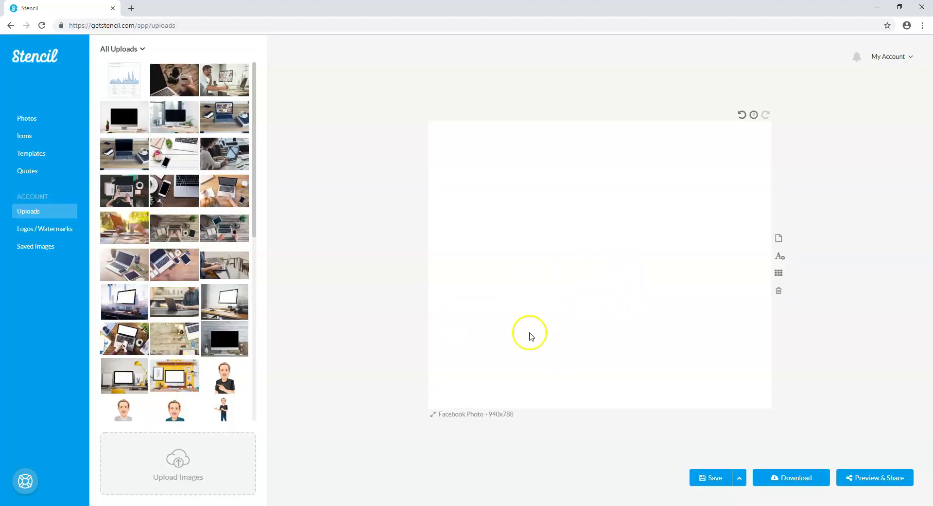
click(490, 415)
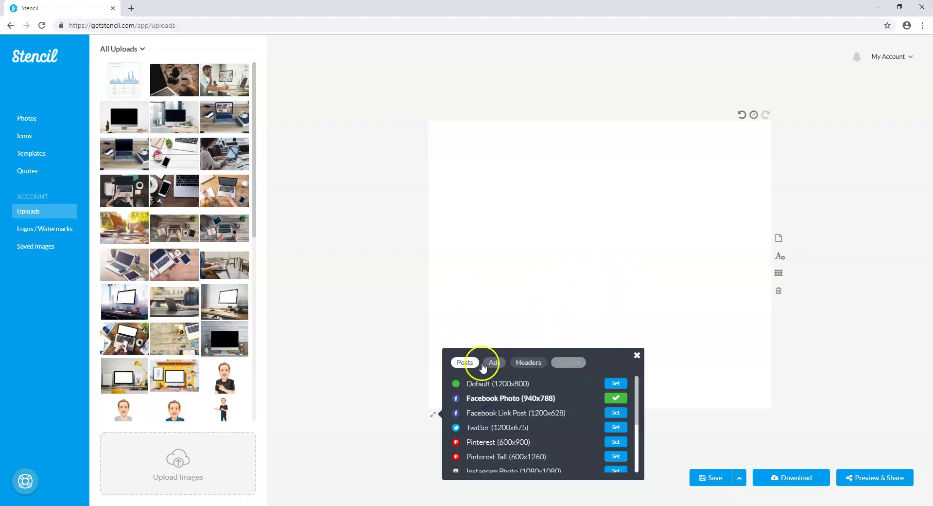
Step: Switch the blank canvas from the Facebook Photo preset to the saved custom 750x500 size
click(392, 389)
click(459, 414)
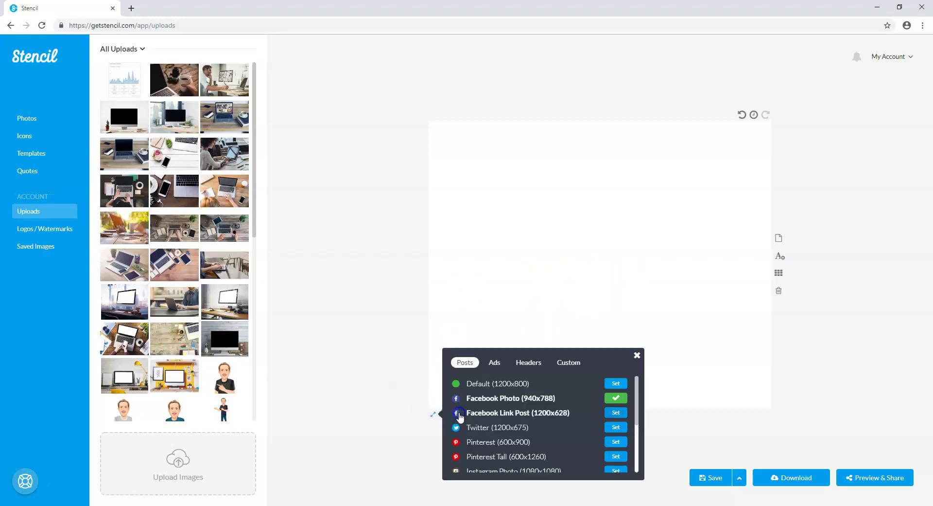
click(570, 363)
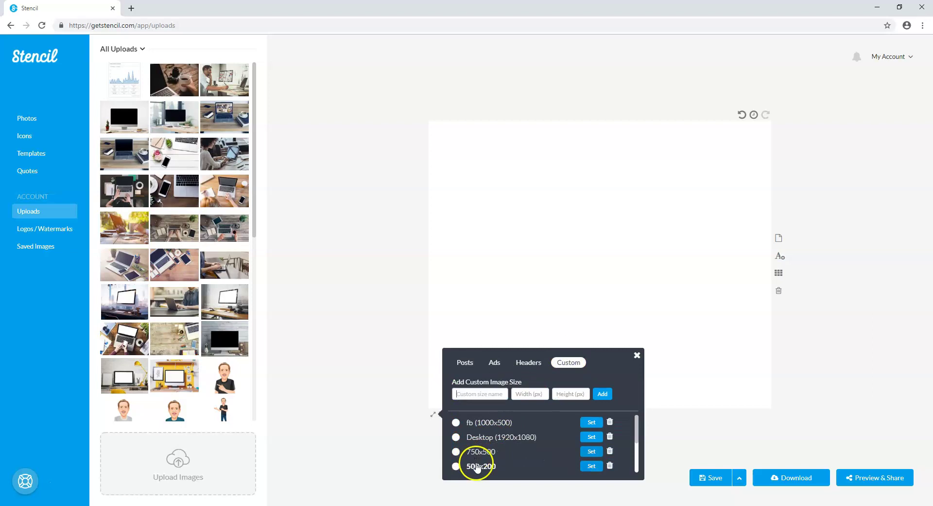
click(461, 453)
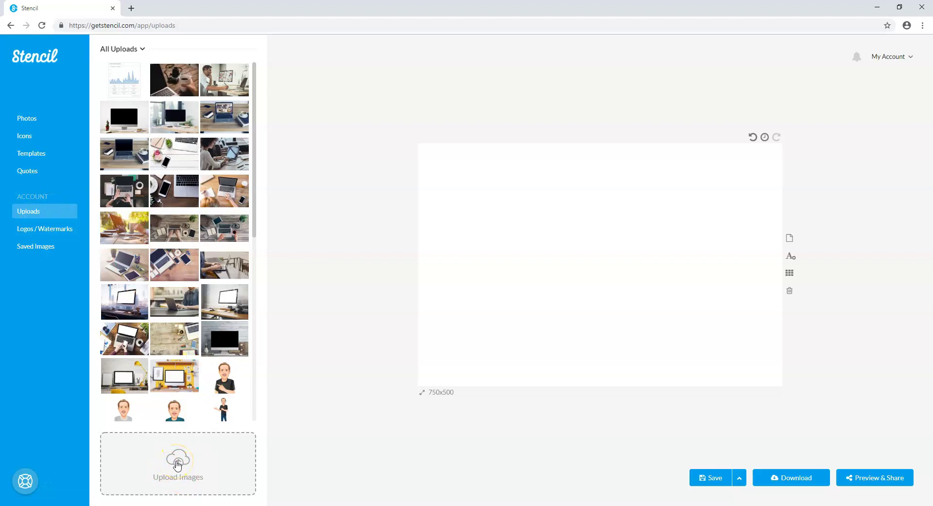
Step: Add the laptop desk photo from Uploads and stretch it edge to edge over the 750x500 canvas
click(170, 222)
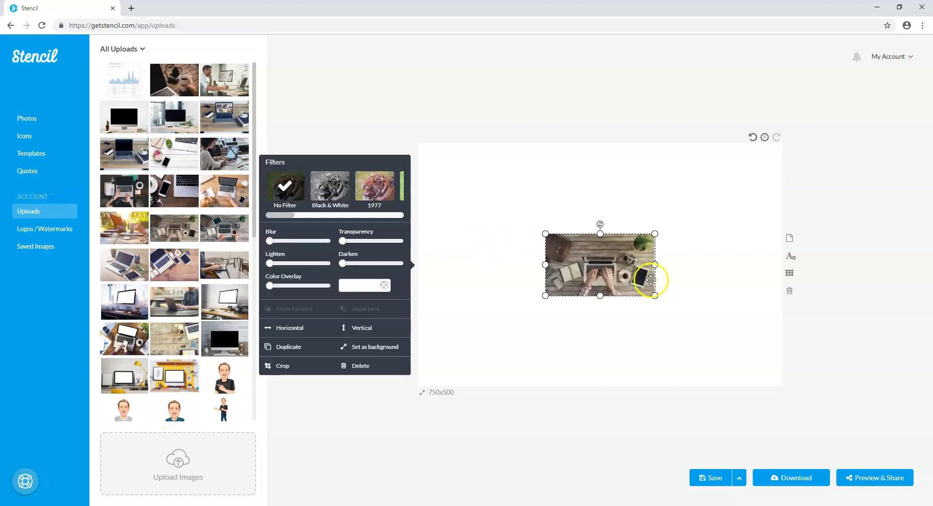
drag(545, 234, 389, 137)
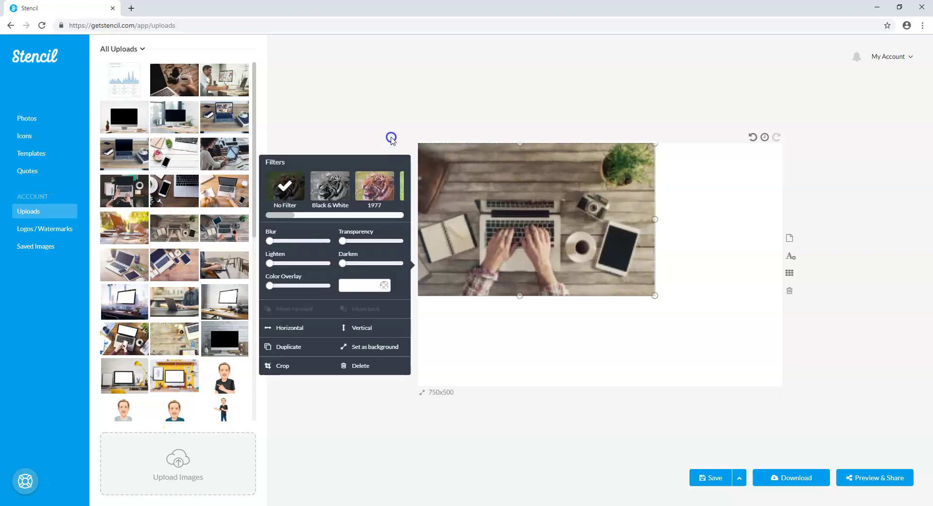
drag(655, 295, 810, 404)
click(882, 252)
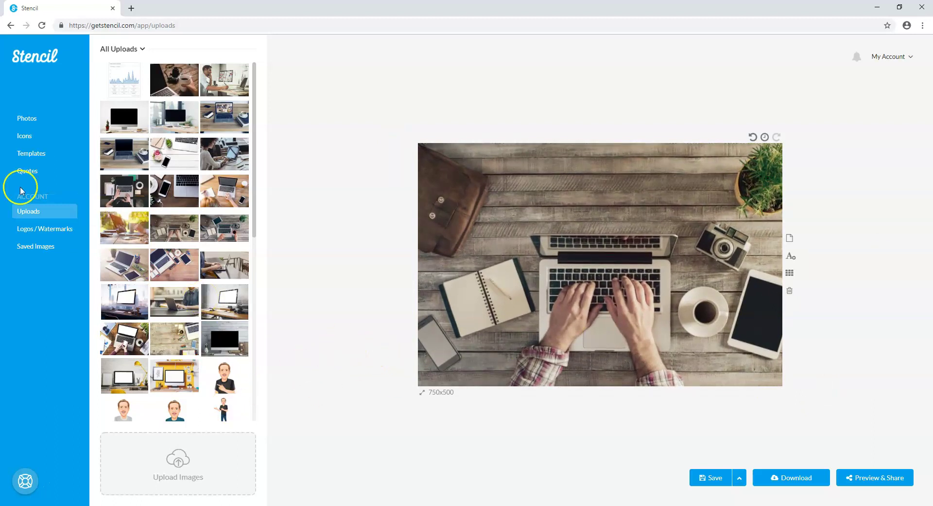
Step: Turn on the logo watermark from Logos / Watermarks and shrink it over the photo
click(53, 229)
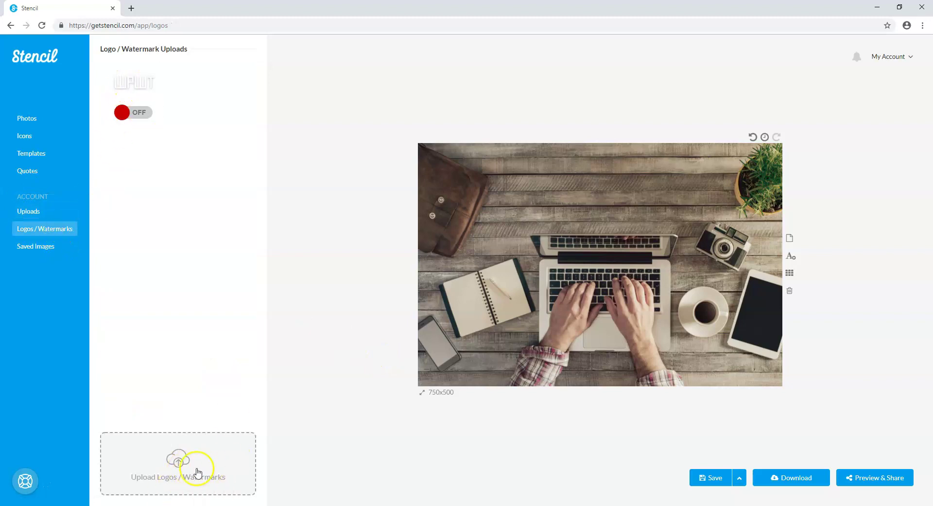
click(138, 80)
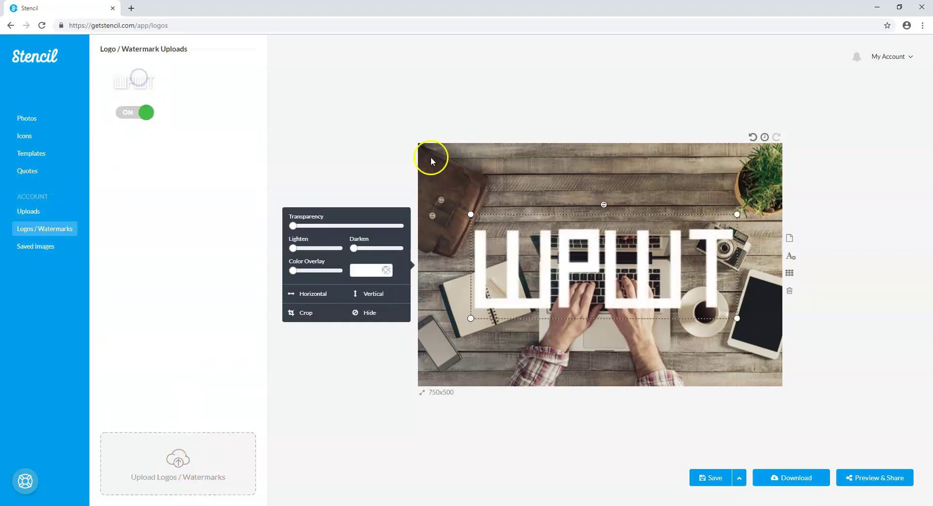
drag(469, 214, 762, 312)
click(889, 300)
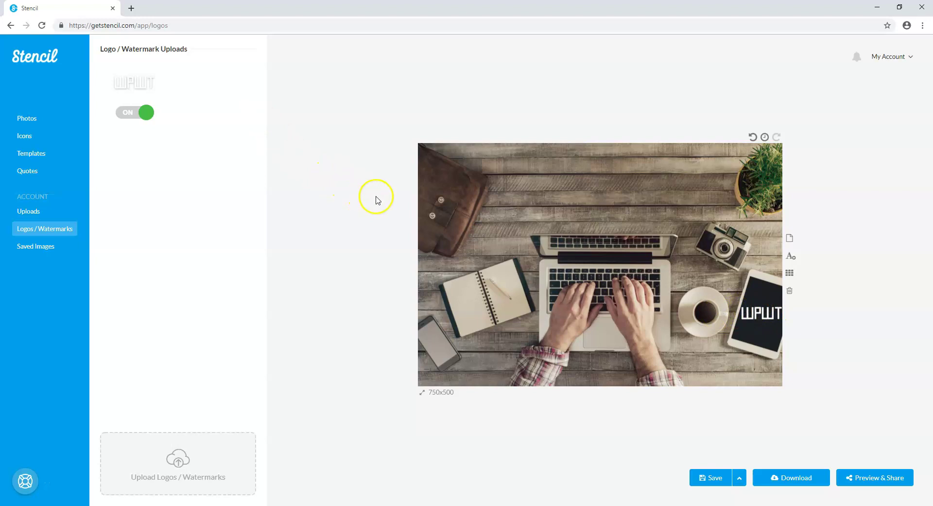
Step: Delete the watermark and the laptop photo, leaving the canvas blank white
click(767, 312)
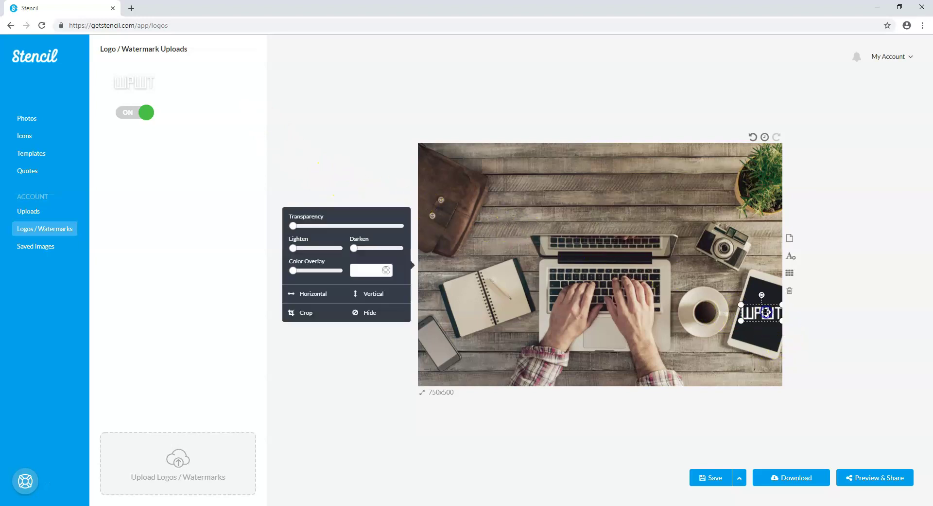
key(Delete)
click(589, 229)
key(Delete)
click(505, 217)
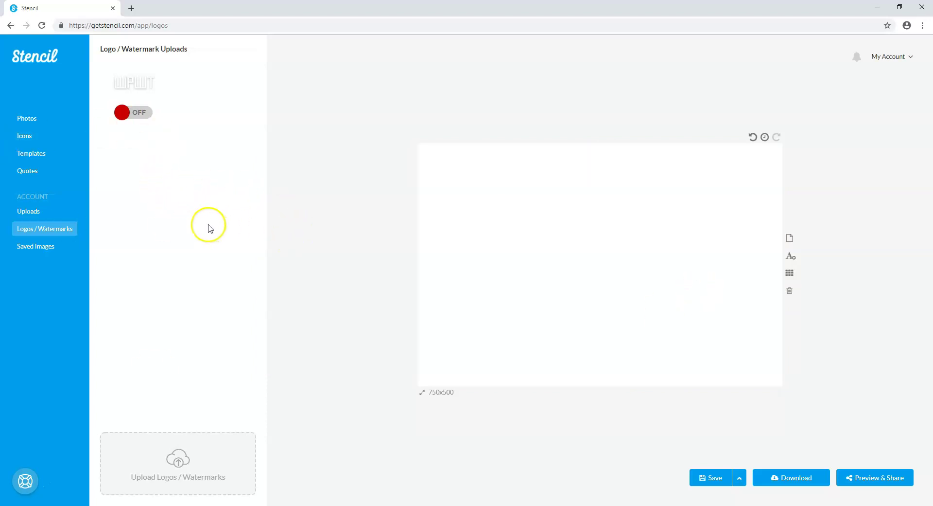
Step: Add a text element in the Righteous font and enlarge it considerably
click(687, 271)
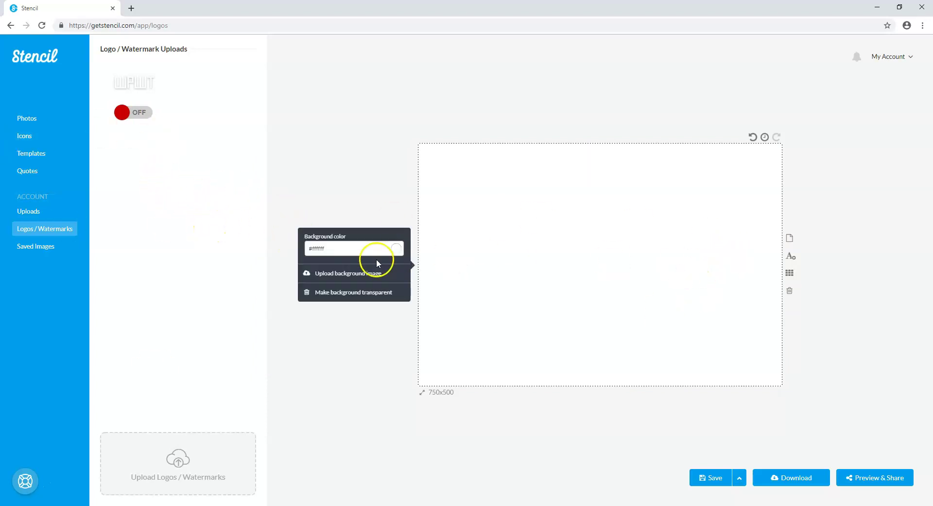
click(790, 256)
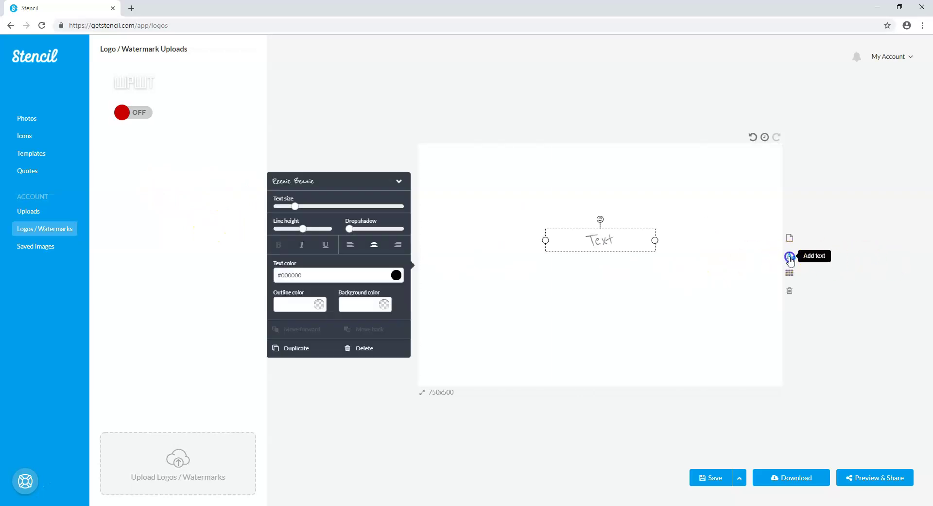
click(318, 187)
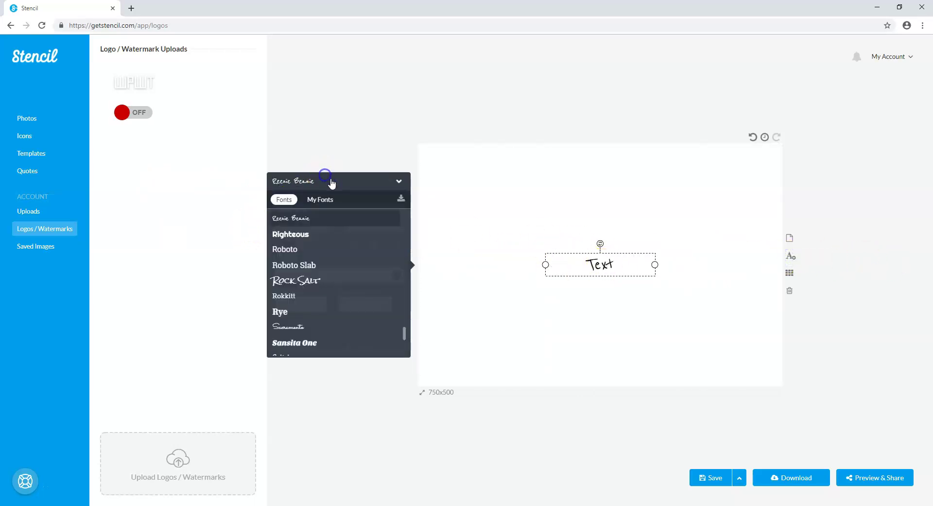
click(308, 240)
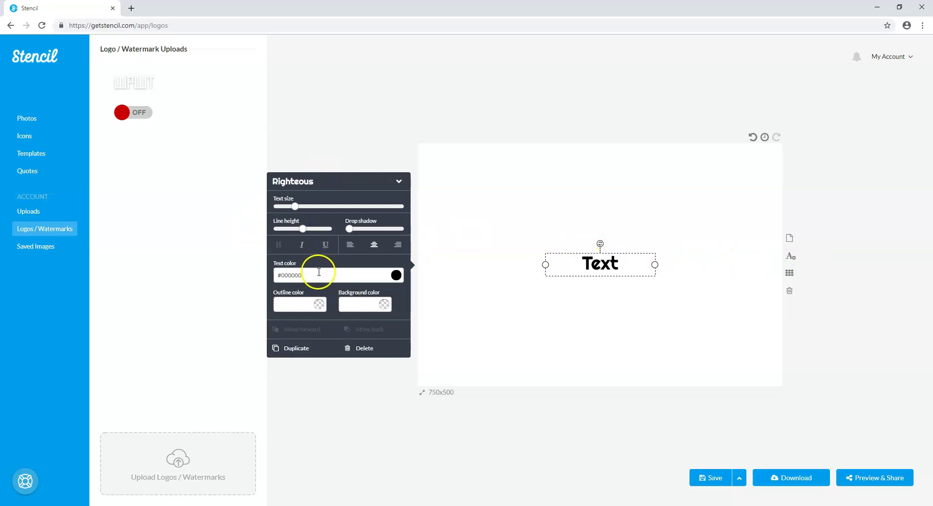
drag(295, 206, 382, 207)
Step: Make the canvas background transparent
click(868, 311)
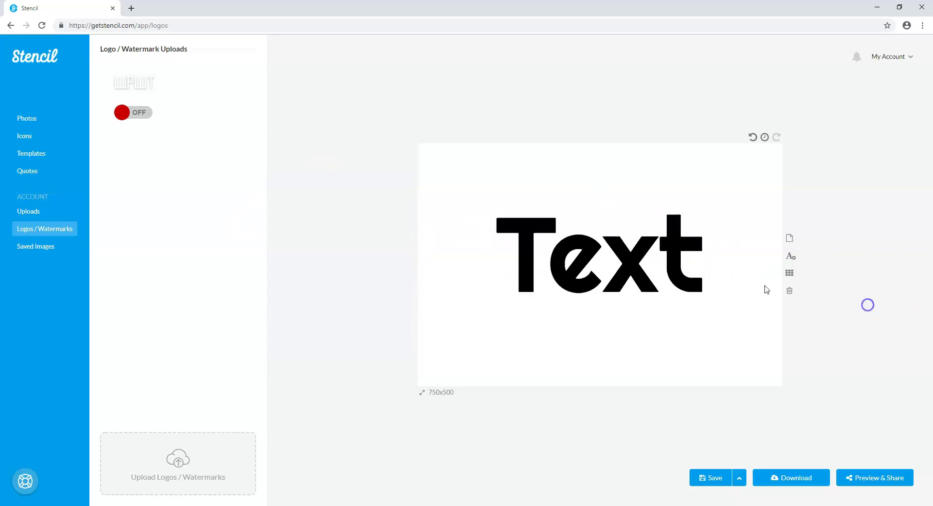
click(496, 166)
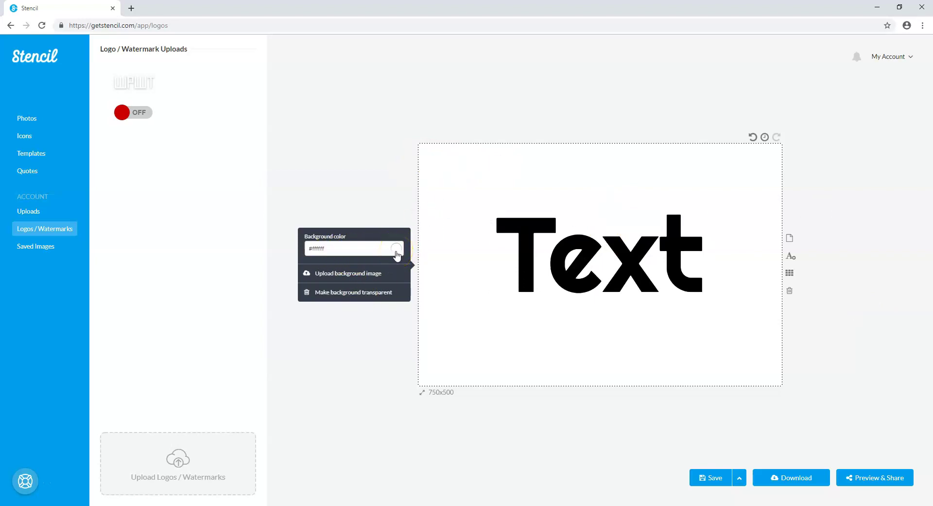
click(357, 295)
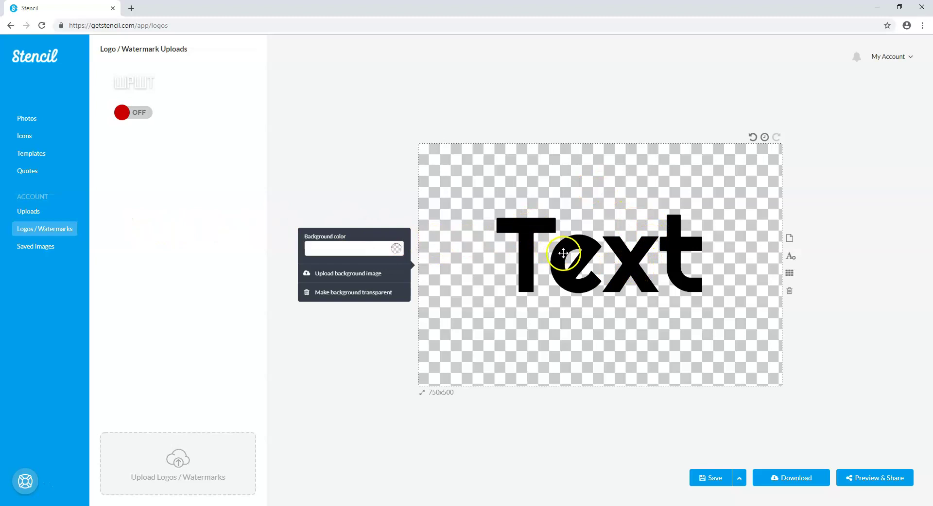
Step: Undo the transparent background so the large black Text sits on white again
click(564, 253)
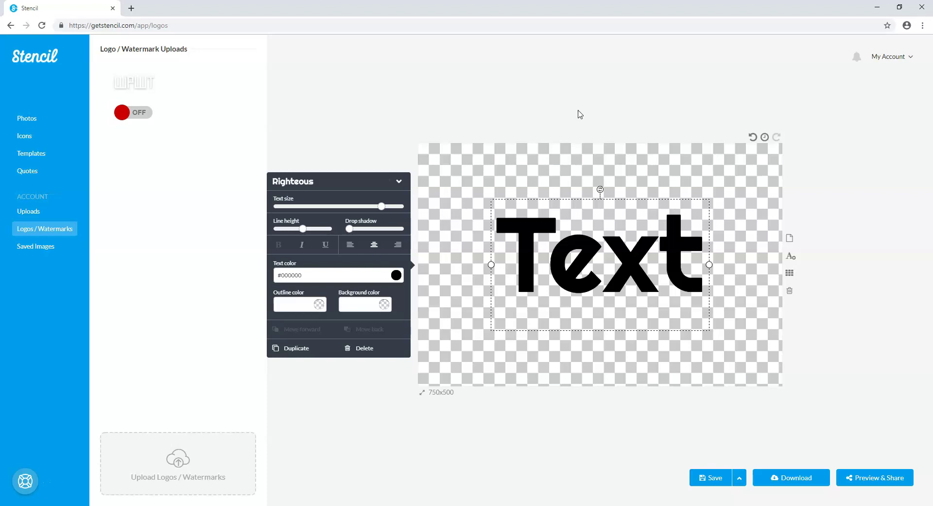
click(753, 138)
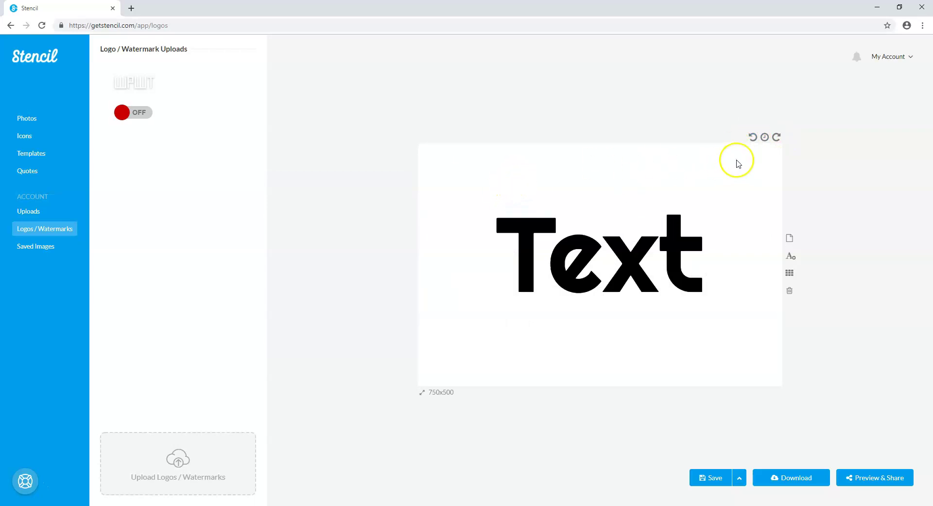
Step: Undo the text enlargement, returning Text to its small original size in the centre
click(753, 136)
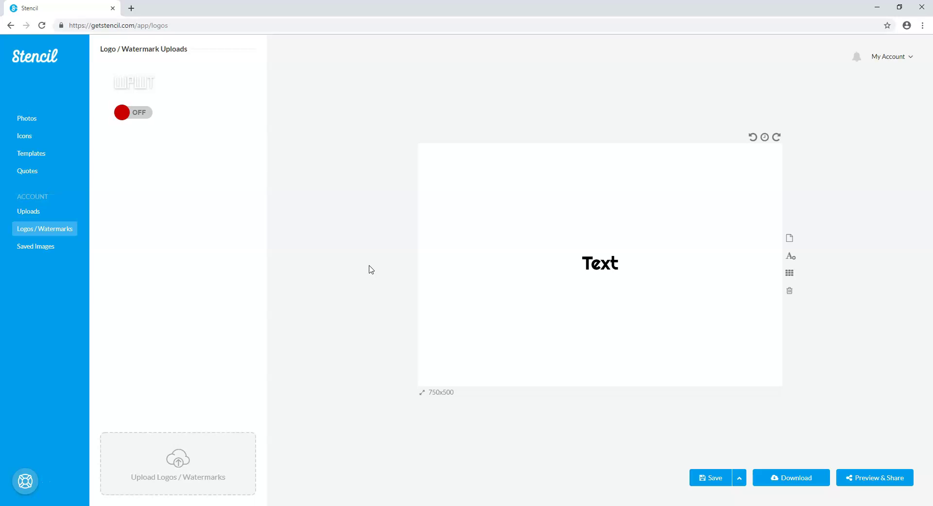
click(343, 297)
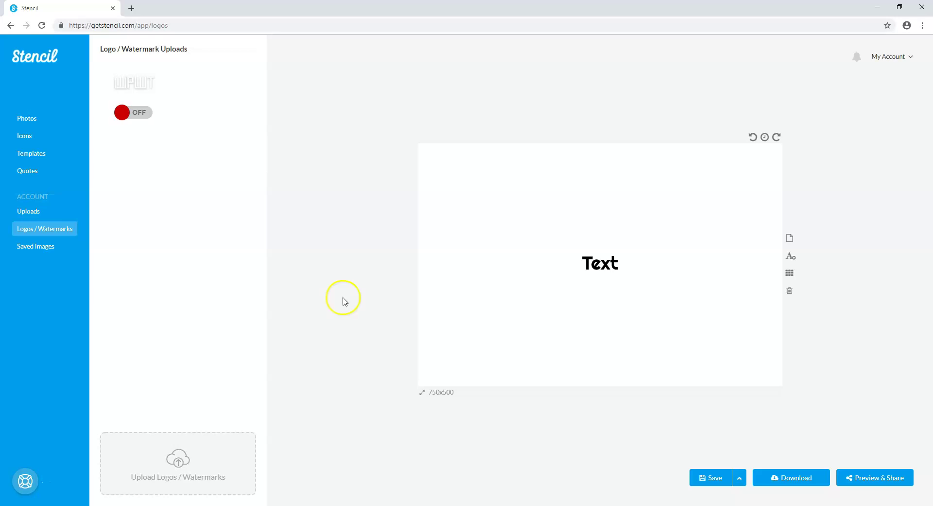